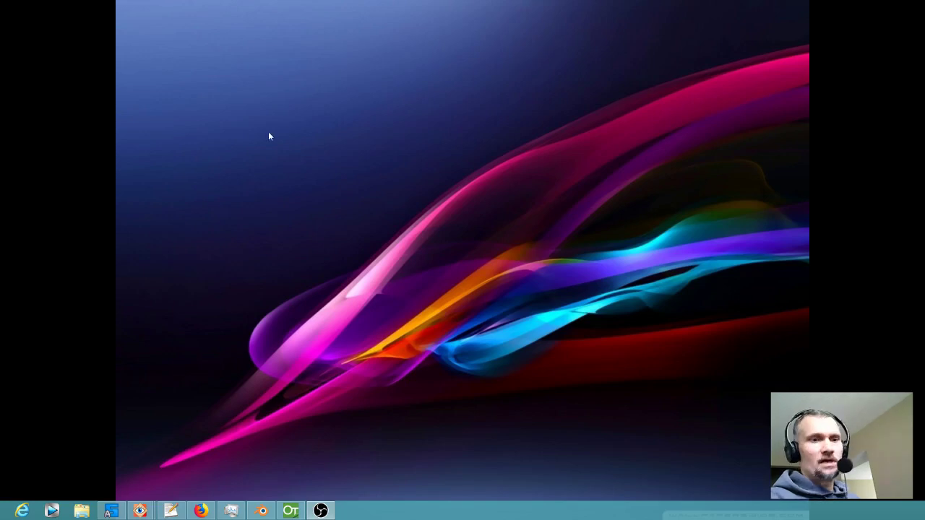
# Step: Bring the Blender window with the opening scene video edit in front of the OpenToonz scene and maximize it
pyautogui.click(291, 511)
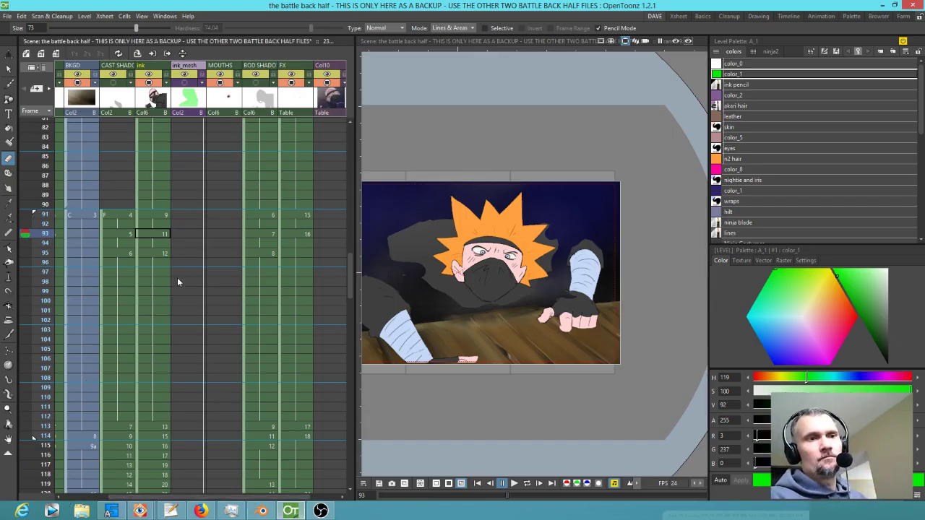
pyautogui.moveTo(177, 279); pyautogui.dragTo(201, 283)
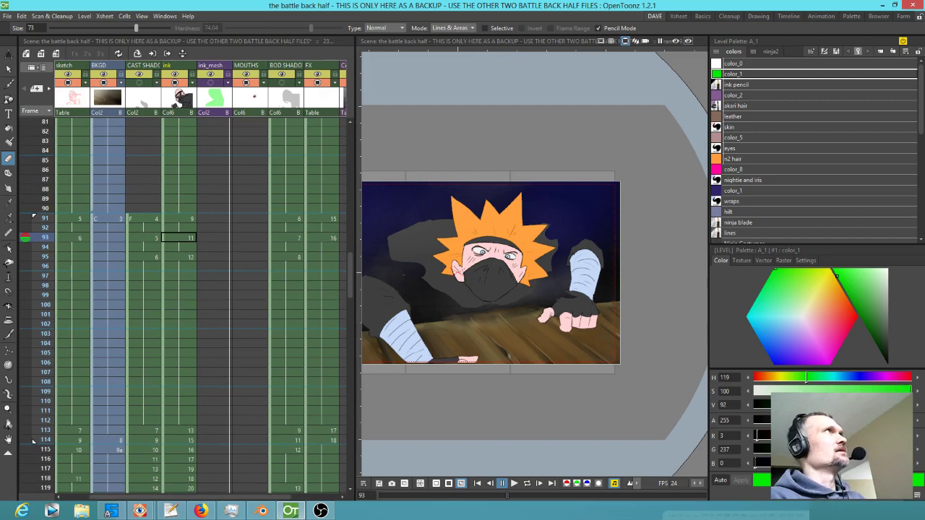
pyautogui.moveTo(0, 9); pyautogui.dragTo(414, 144)
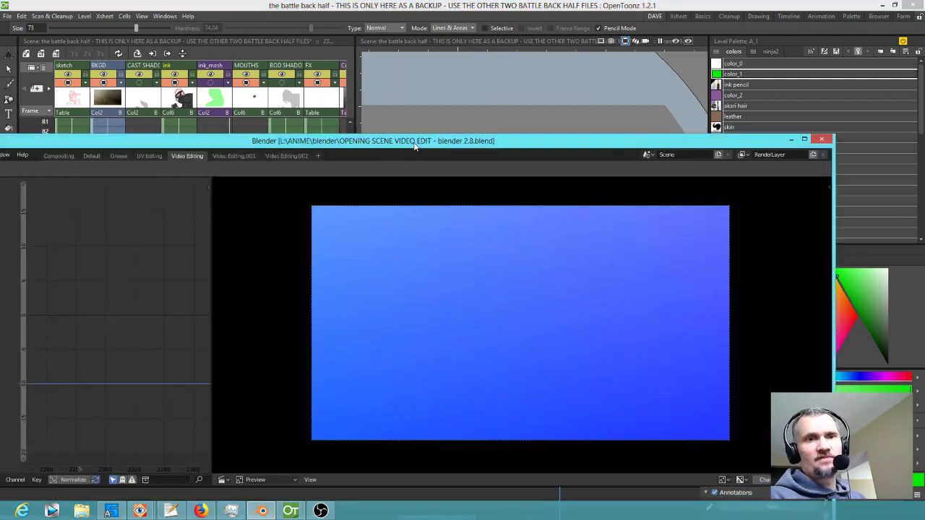
pyautogui.doubleClick(414, 143)
# Step: Play the video edit in the sequencer from the clips before 0080.mp4 through to the final strips
pyautogui.moveTo(566, 412); pyautogui.dragTo(589, 414)
pyautogui.scroll(-10, 482, 409)
pyautogui.scroll(-8, 481, 412)
pyautogui.moveTo(215, 418); pyautogui.dragTo(116, 414)
pyautogui.hscroll(-5, 357, 417)
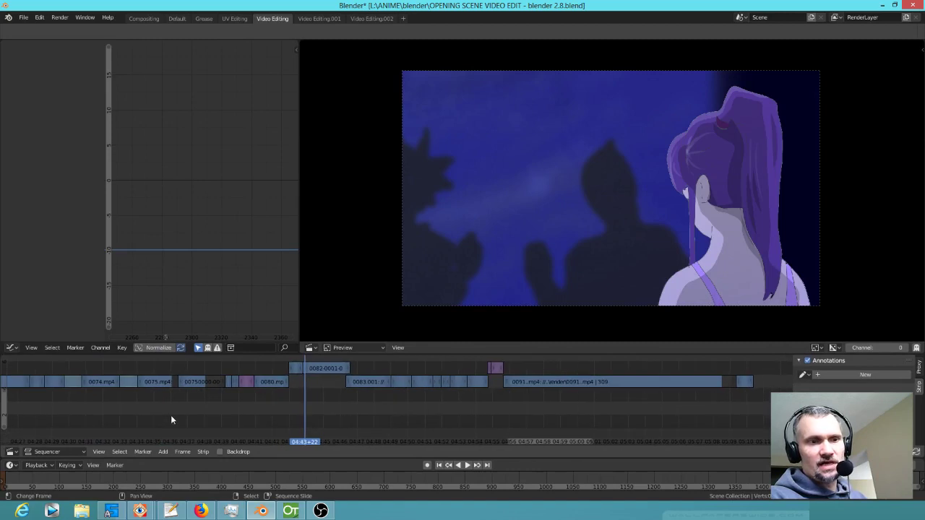
pyautogui.click(198, 418)
pyautogui.press('space')
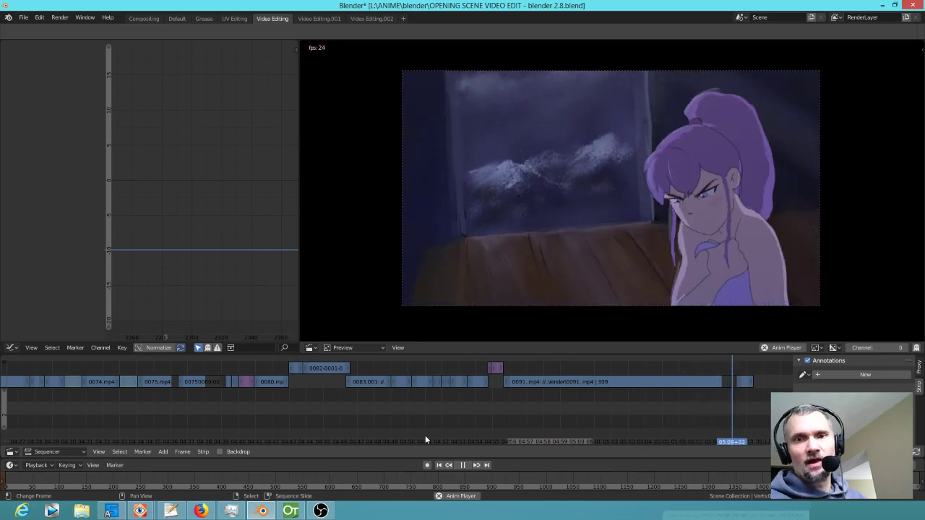
pyautogui.press('space')
pyautogui.moveTo(698, 398); pyautogui.dragTo(531, 397)
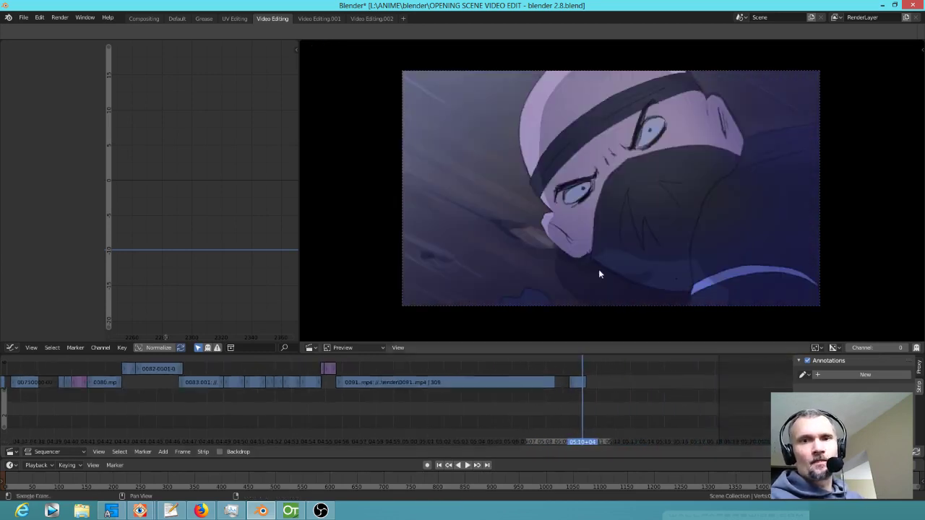
# Step: Return to the OpenToonz scene and compare the cast shadow column's frames 91, 93 and 95
pyautogui.moveTo(613, 5); pyautogui.dragTo(177, 2)
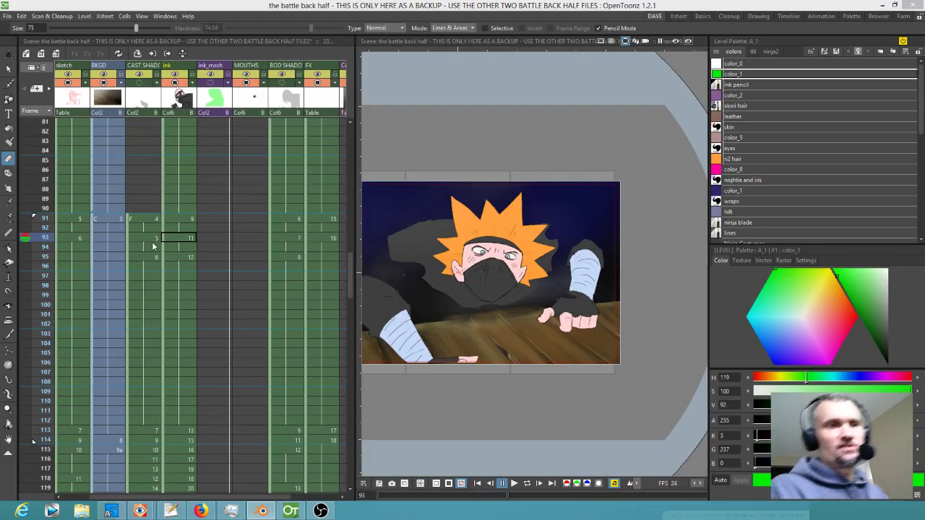
pyautogui.click(150, 219)
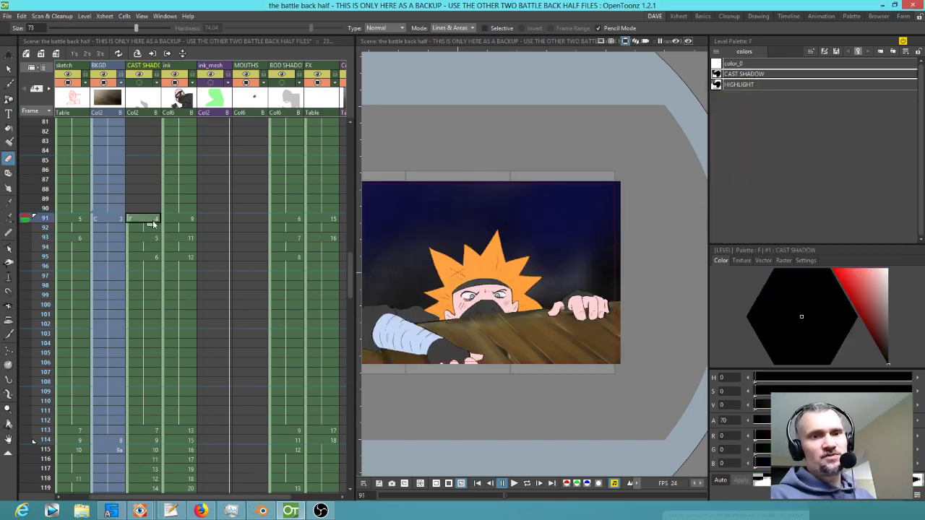
pyautogui.moveTo(153, 223); pyautogui.dragTo(203, 223)
pyautogui.click(185, 252)
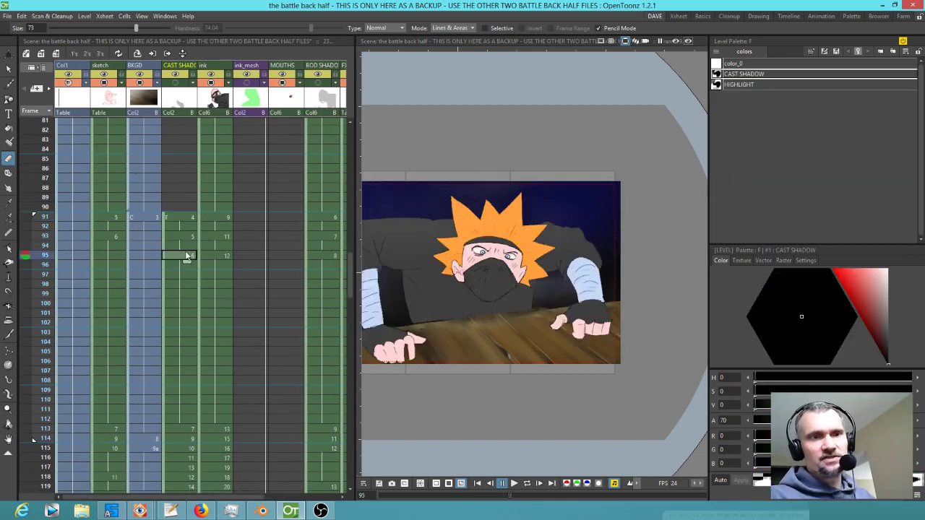
pyautogui.click(186, 219)
pyautogui.click(183, 256)
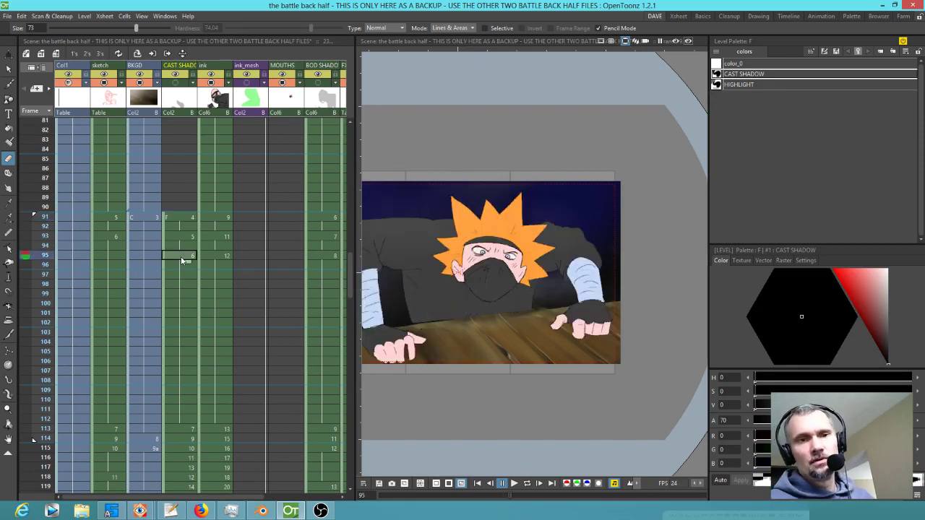
pyautogui.click(178, 237)
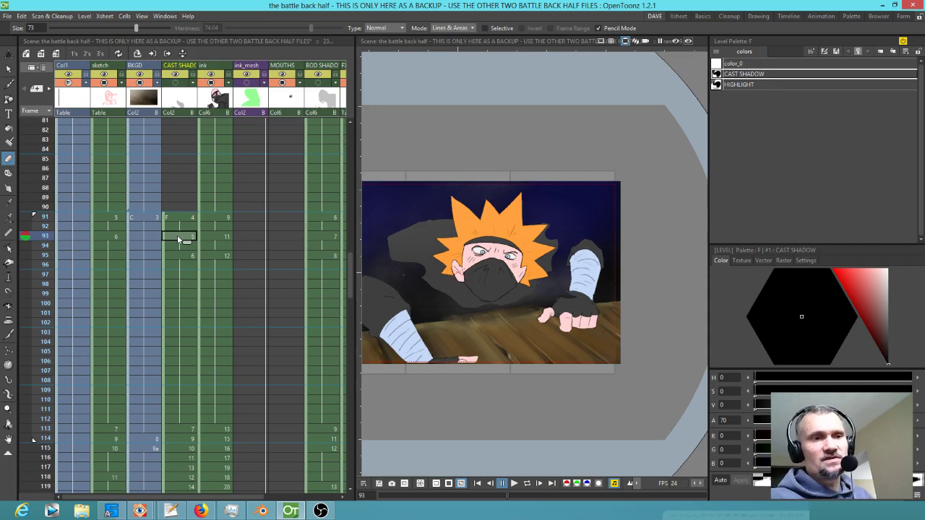
pyautogui.click(181, 256)
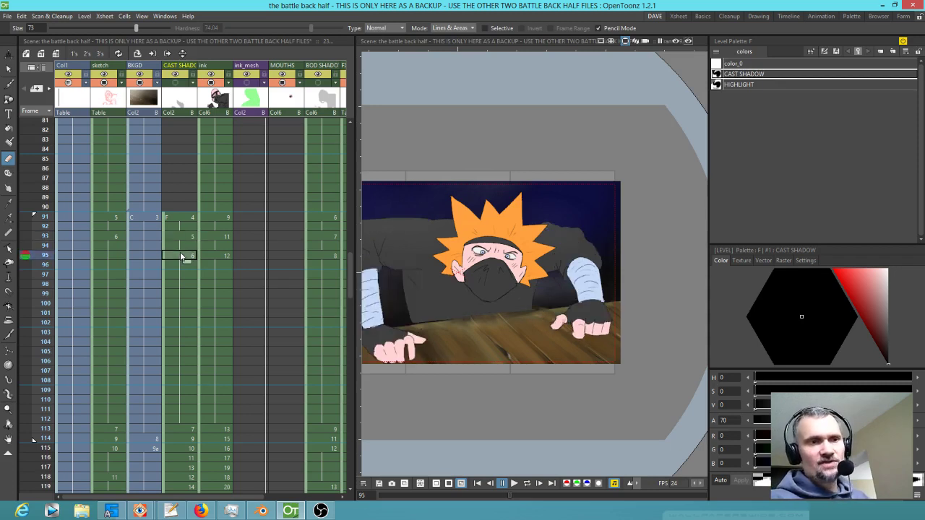
pyautogui.click(180, 236)
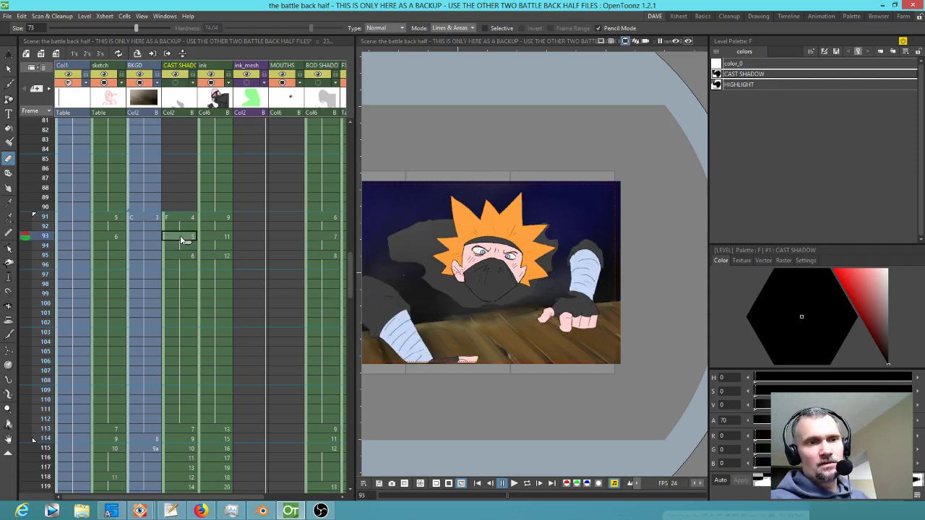
pyautogui.click(181, 256)
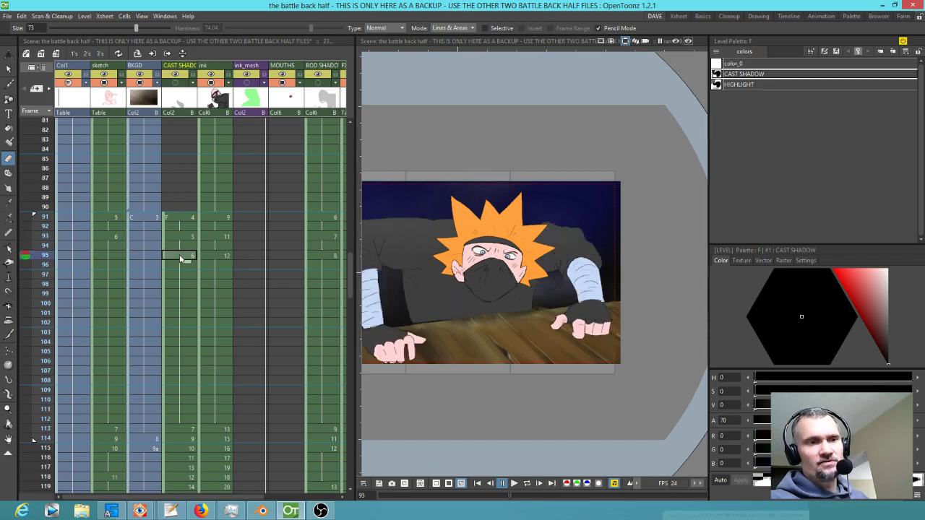
# Step: Check the cast shadow drawing at frame 95 and compare the ink column's drawings at frames 91 and 95
pyautogui.click(215, 256)
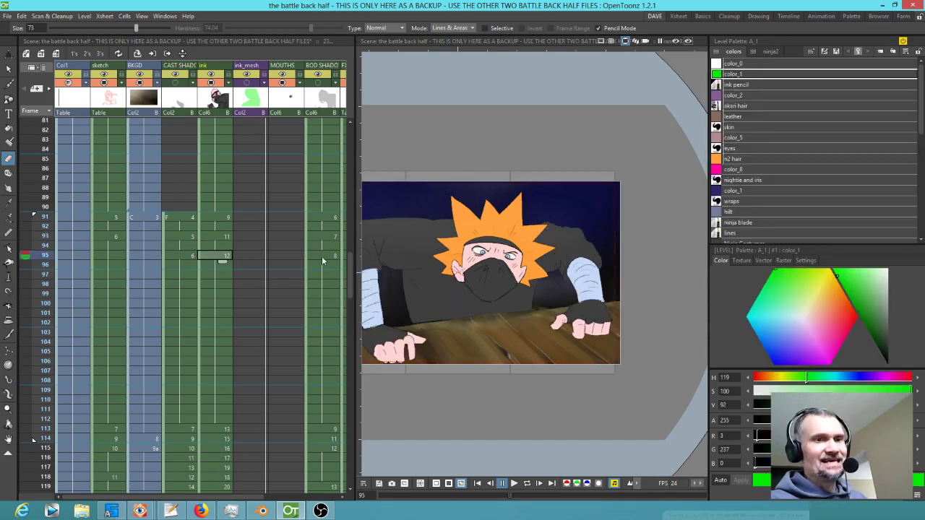
pyautogui.moveTo(315, 256); pyautogui.dragTo(310, 258)
pyautogui.click(310, 257)
pyautogui.click(197, 257)
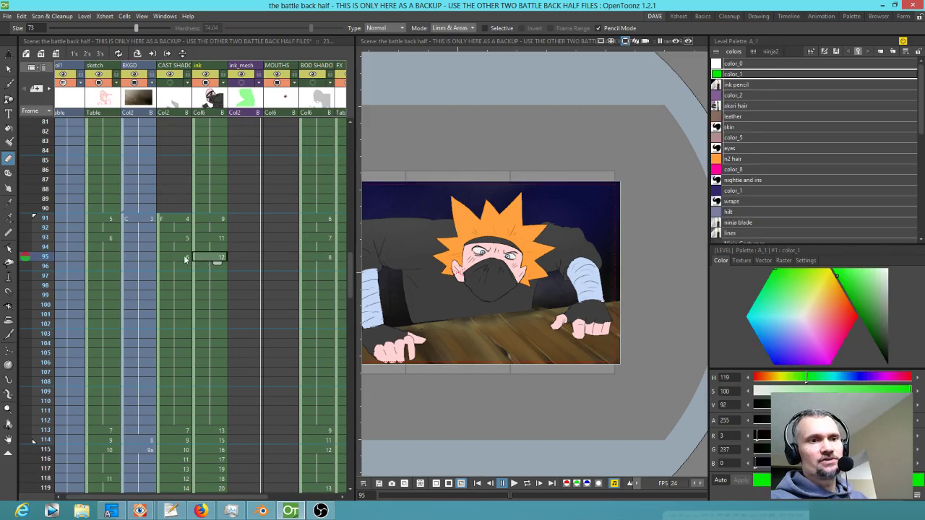
pyautogui.click(185, 258)
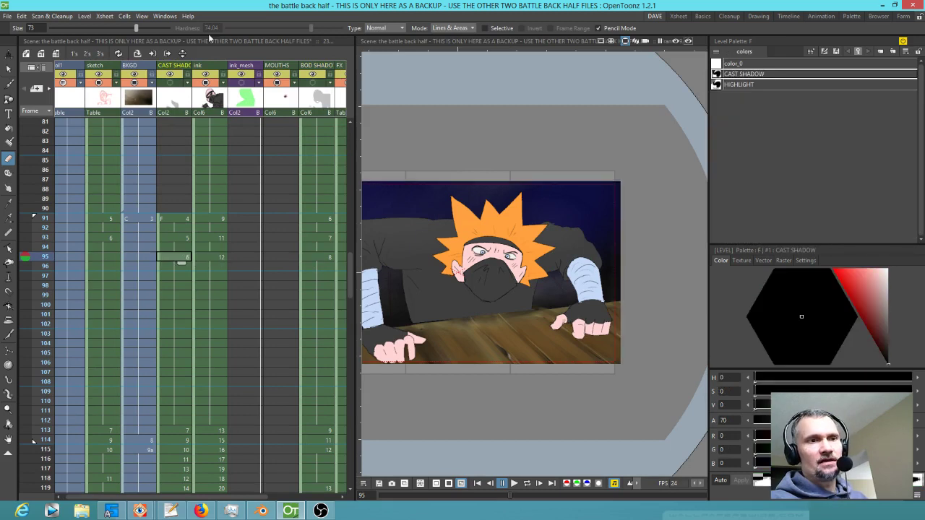
pyautogui.click(219, 258)
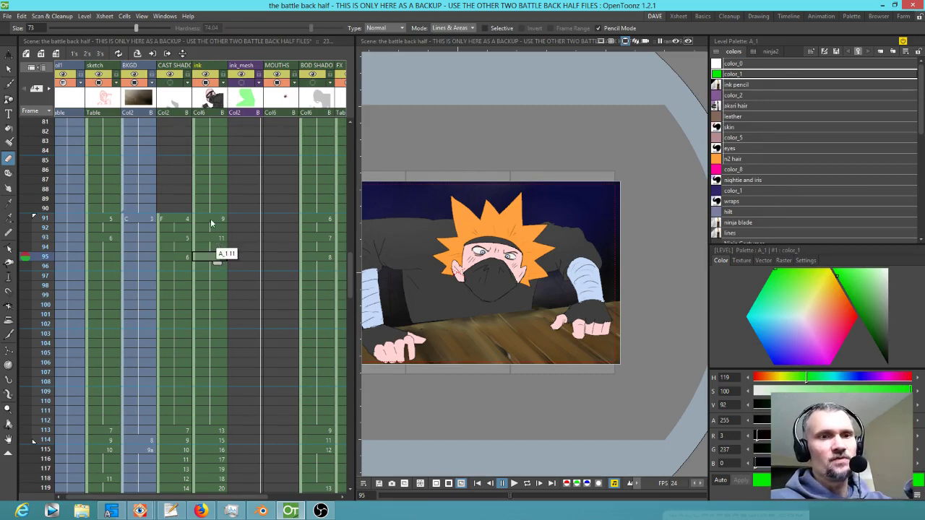
pyautogui.click(212, 219)
pyautogui.click(208, 258)
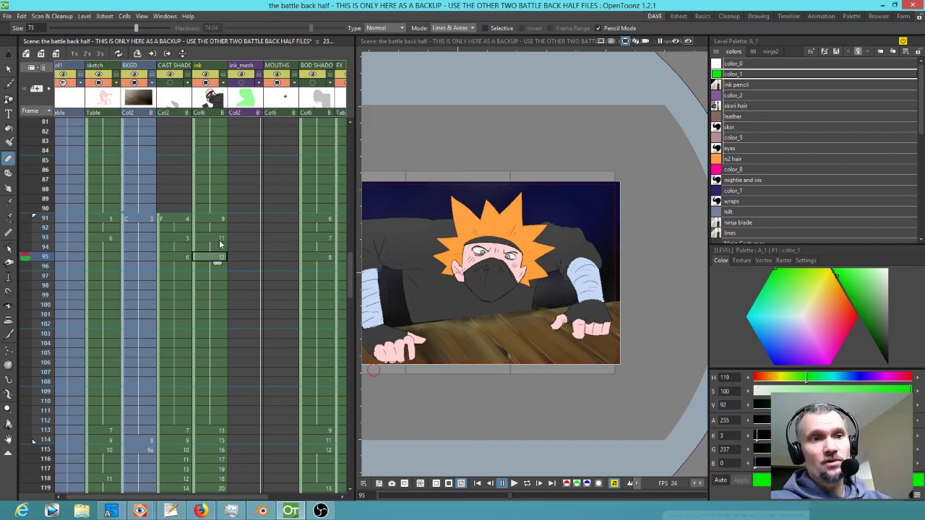
# Step: Hide the BKGD column to view the character without the background, and show it again
pyautogui.click(133, 83)
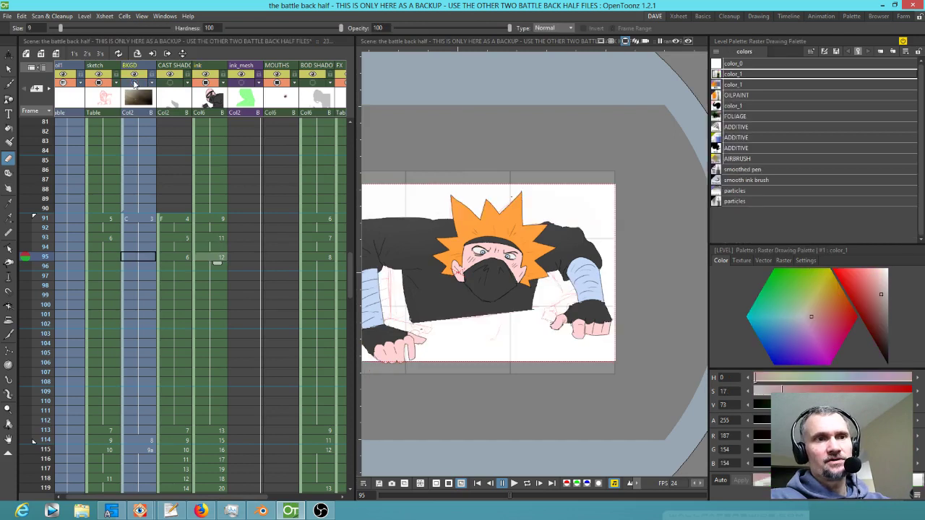
pyautogui.click(133, 83)
pyautogui.click(134, 83)
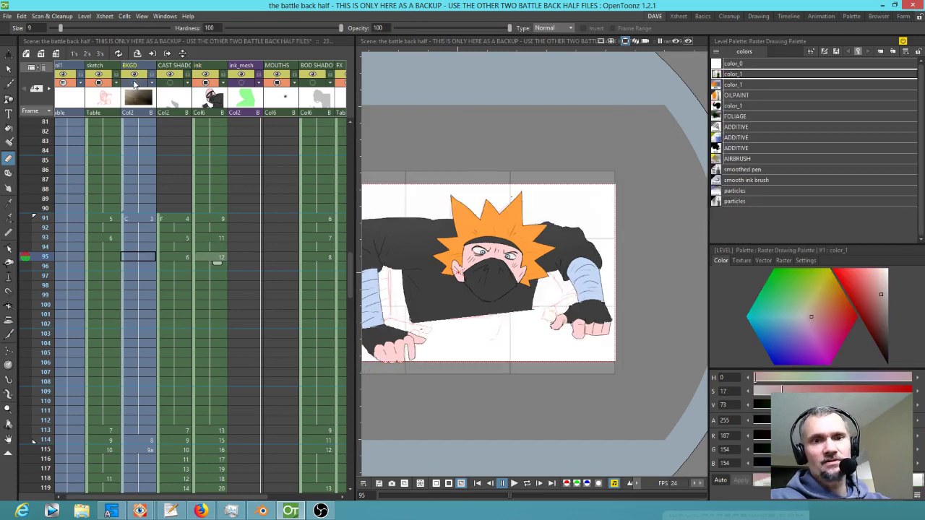
pyautogui.click(133, 83)
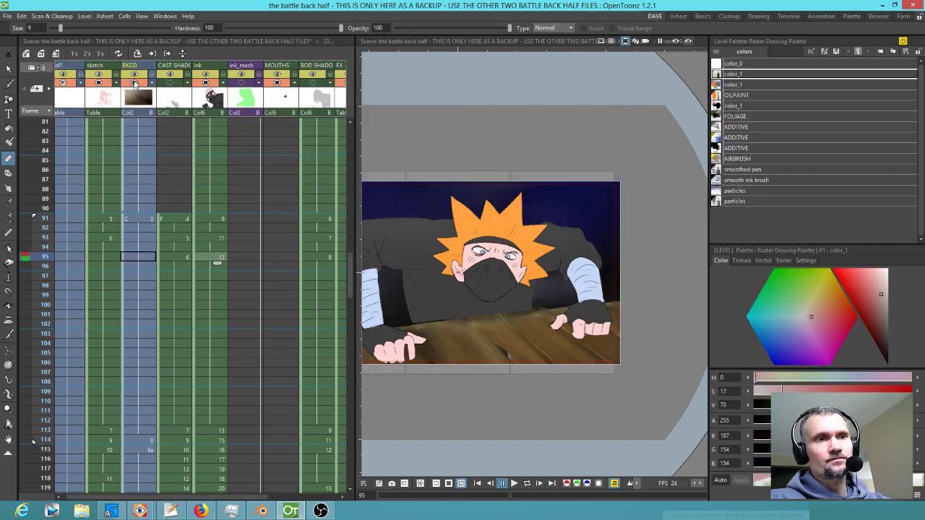
# Step: Pick the Ninja Costumes style from the ink drawing at frame 93 and activate the Paint Brush tool
pyautogui.click(213, 238)
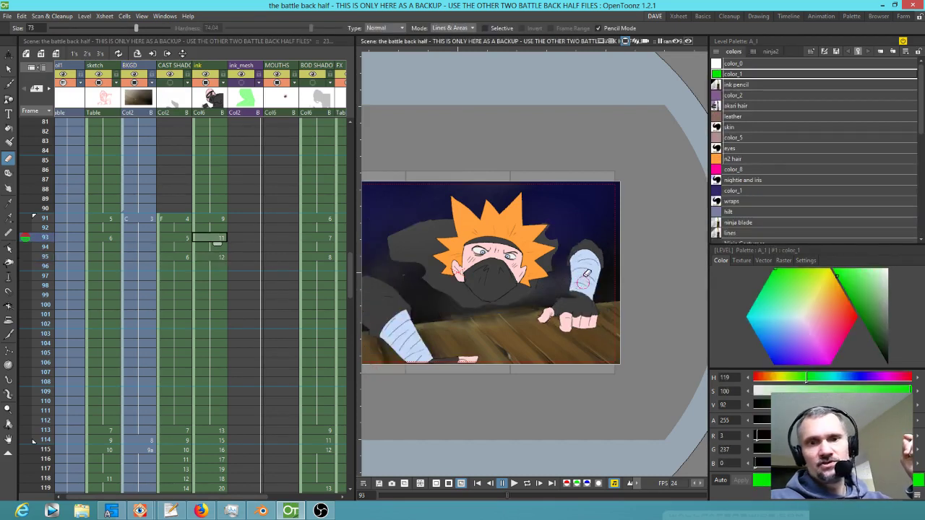
pyautogui.moveTo(547, 340); pyautogui.dragTo(516, 292)
pyautogui.scroll(2, 519, 291)
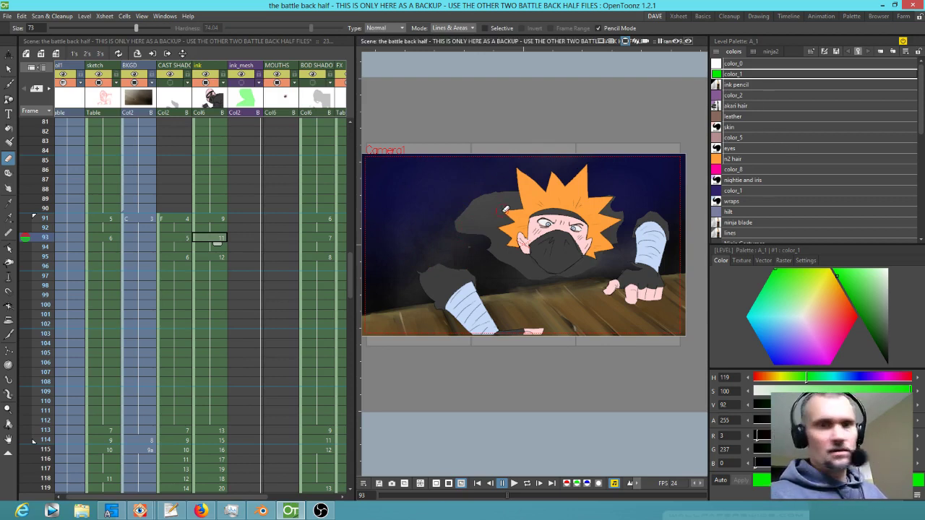
pyautogui.press('k')
pyautogui.click(496, 206)
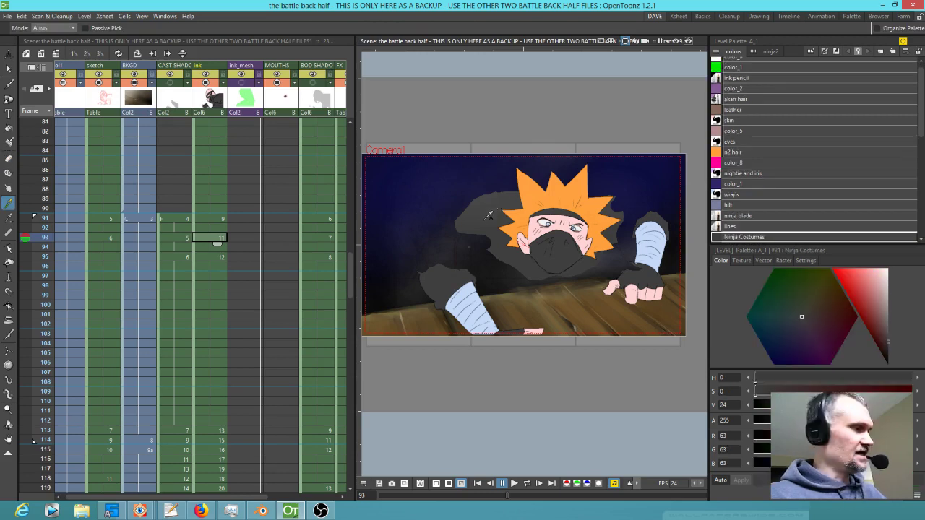
pyautogui.press('j')
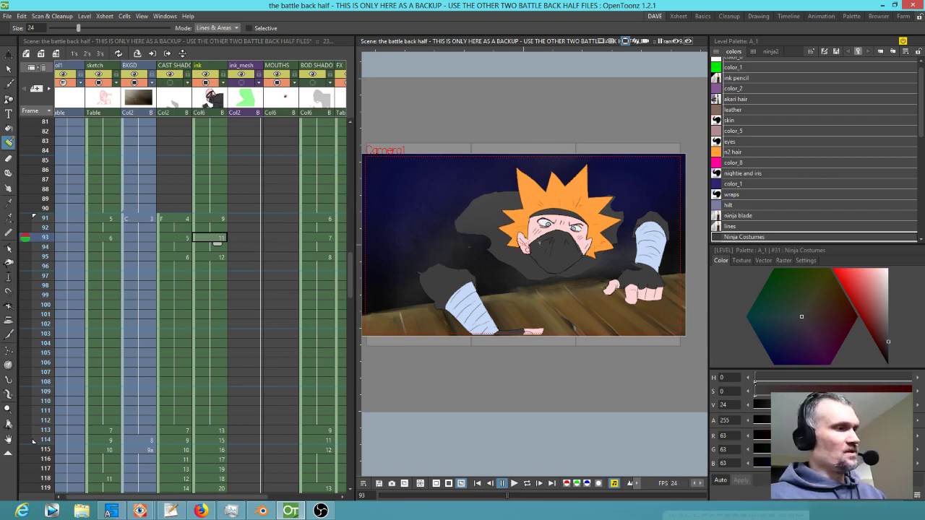
# Step: Select the character's head freehand in the frame 93 ink drawing, rotate it about 8.6° and move it down about 48 mm
pyautogui.press('Up')
pyautogui.press('.')
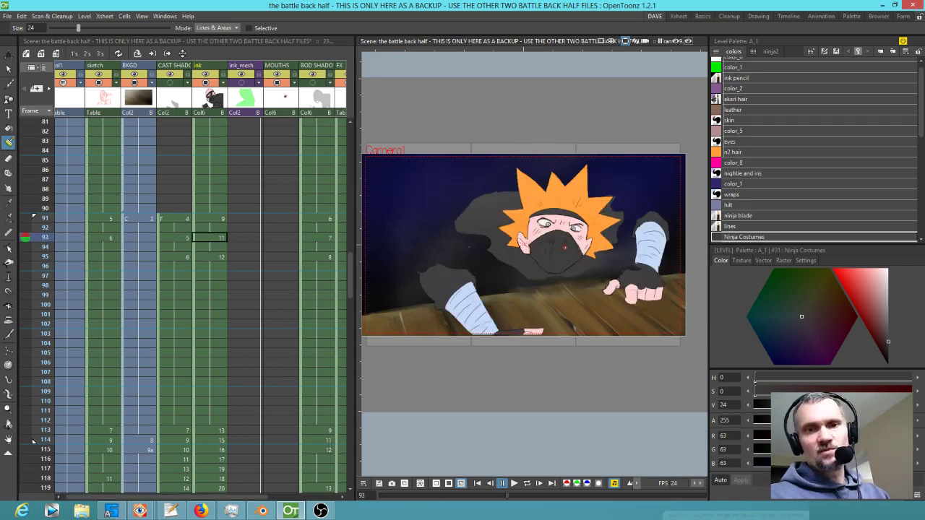
pyautogui.press('.')
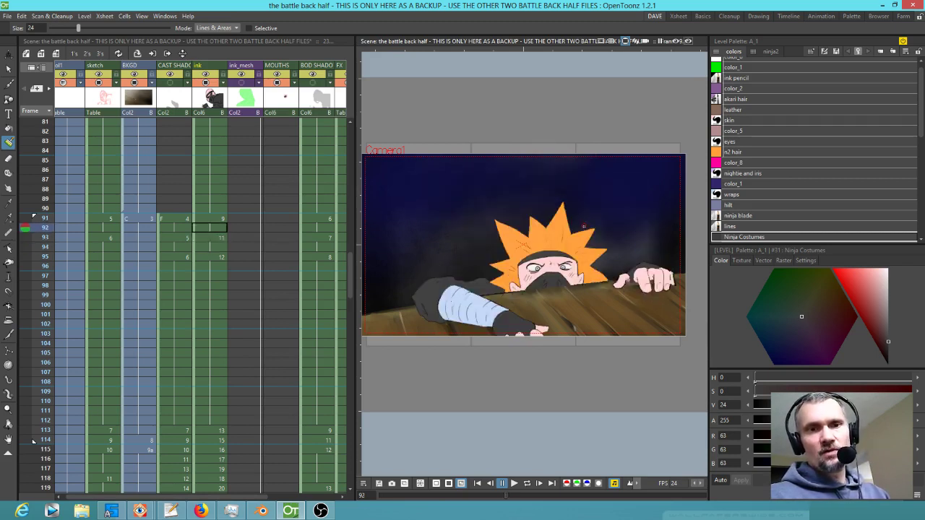
pyautogui.press('.')
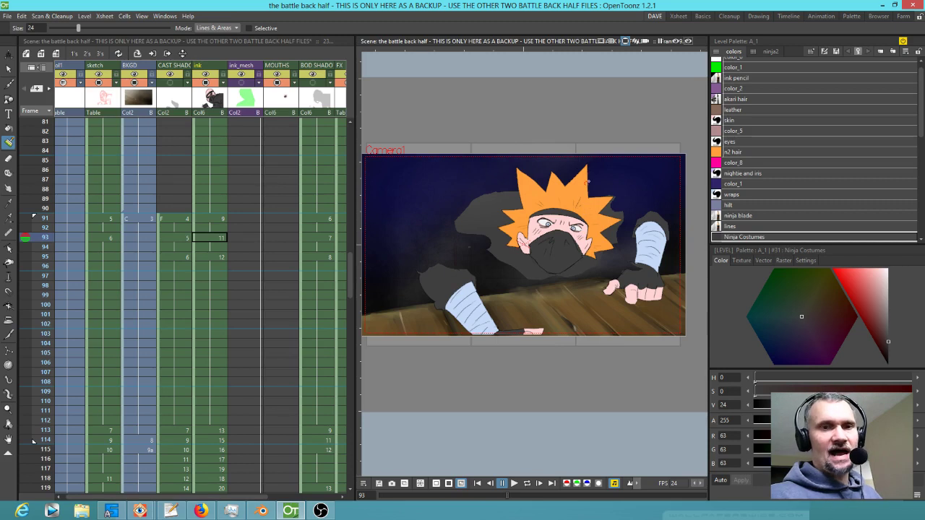
pyautogui.press('s')
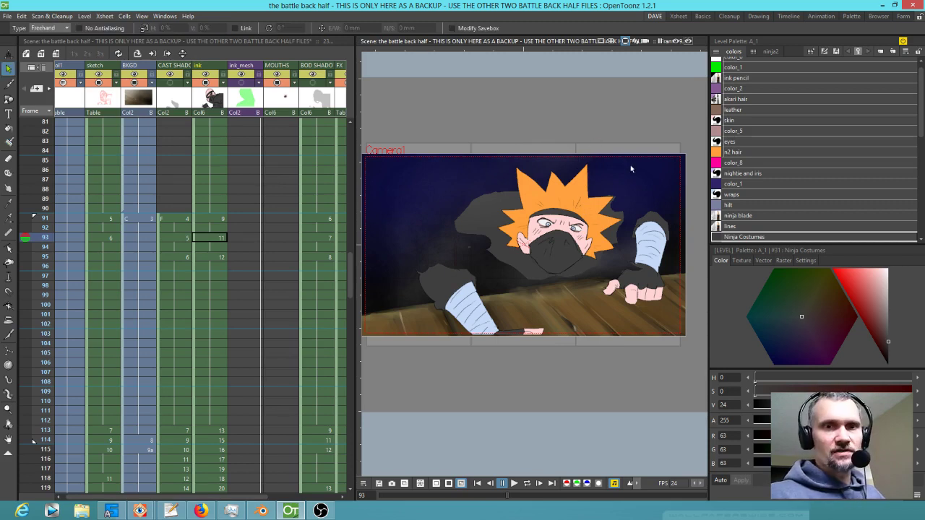
pyautogui.moveTo(631, 168)
pyautogui.mouseDown()
pyautogui.moveTo(601, 142)
pyautogui.moveTo(519, 131)
pyautogui.moveTo(448, 171)
pyautogui.moveTo(439, 224)
pyautogui.mouseUp()
pyautogui.moveTo(489, 269)
pyautogui.mouseDown()
pyautogui.moveTo(552, 307)
pyautogui.moveTo(612, 272)
pyautogui.mouseUp()
pyautogui.moveTo(632, 198)
pyautogui.mouseDown()
pyautogui.moveTo(608, 154)
pyautogui.moveTo(623, 137)
pyautogui.mouseUp()
pyautogui.moveTo(575, 229); pyautogui.dragTo(573, 248)
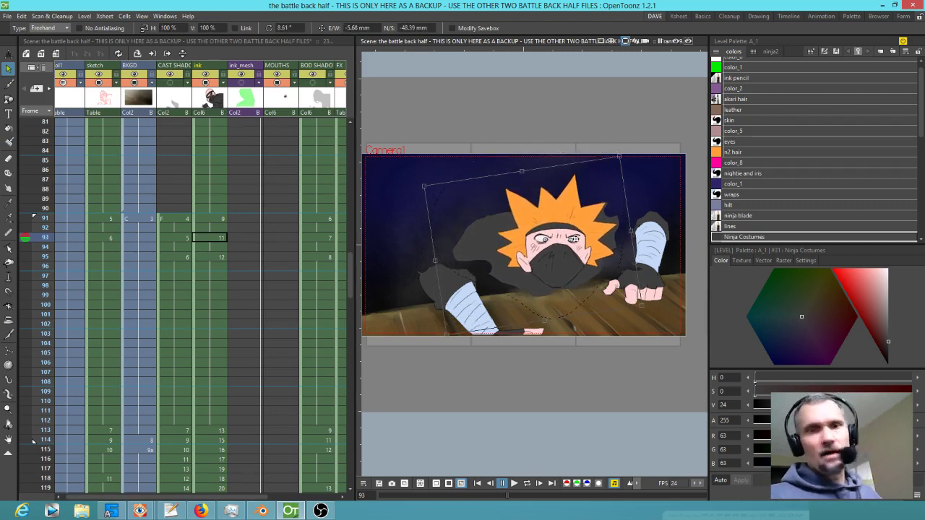
# Step: Flip between the neighbouring ink drawings up to frame 95 to check the head motion at frame 93
pyautogui.press(',')
pyautogui.press('.')
pyautogui.press('.')
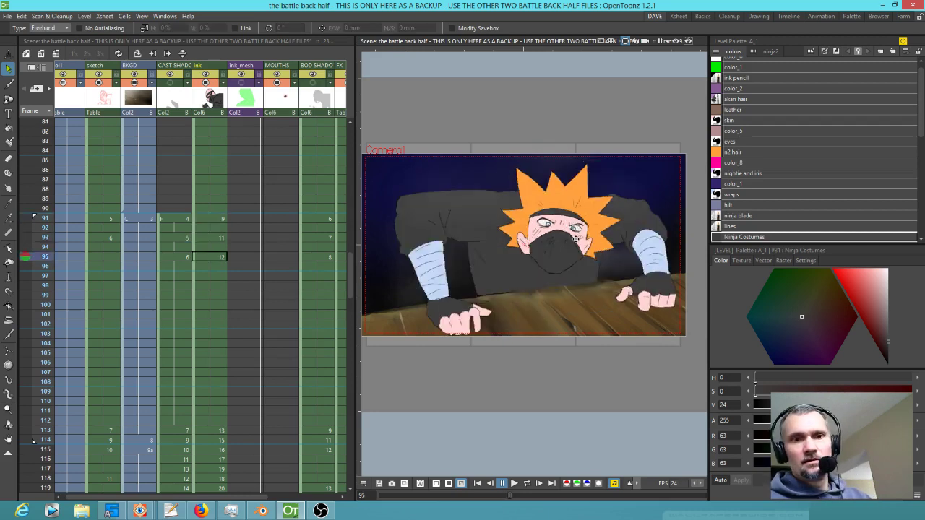
pyautogui.press(',')
pyautogui.press(',')
pyautogui.press('.')
pyautogui.press('Down')
pyautogui.press('Up')
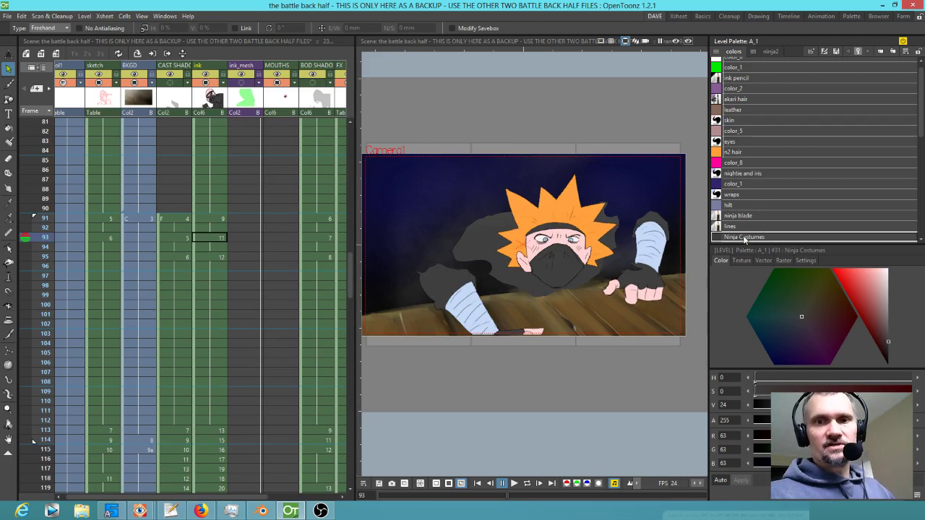
# Step: Paint the lowered arm's shoulder and the torso gap with Ninja Costumes at size 24 in the frame 93 ink drawing, and erase excess paint below the mask
pyautogui.press('j')
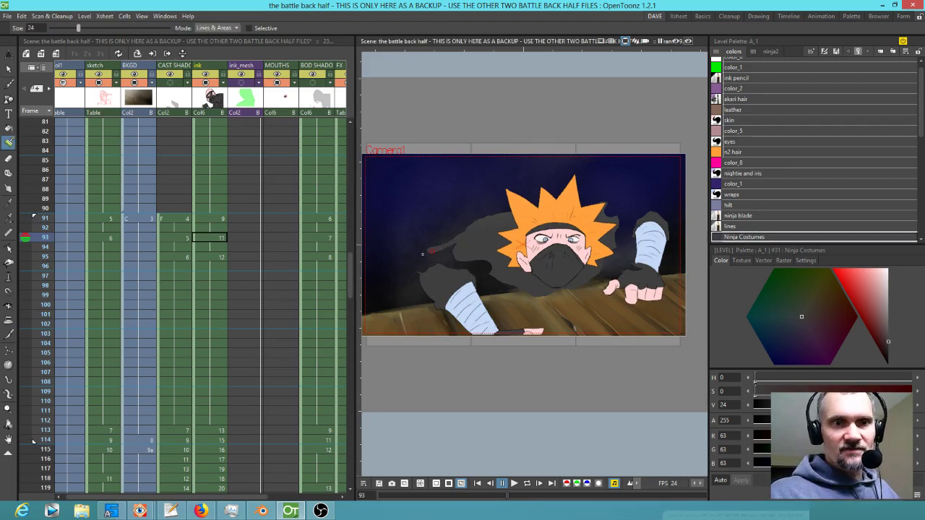
pyautogui.moveTo(428, 287)
pyautogui.mouseDown()
pyautogui.moveTo(447, 248)
pyautogui.moveTo(427, 254)
pyautogui.moveTo(428, 262)
pyautogui.moveTo(465, 248)
pyautogui.moveTo(428, 272)
pyautogui.moveTo(462, 264)
pyautogui.mouseUp()
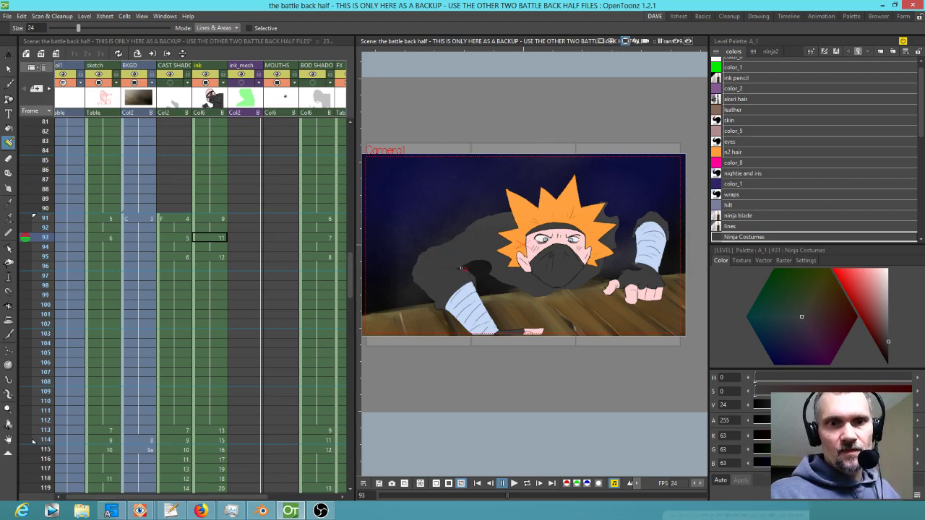
pyautogui.moveTo(461, 268); pyautogui.dragTo(480, 262)
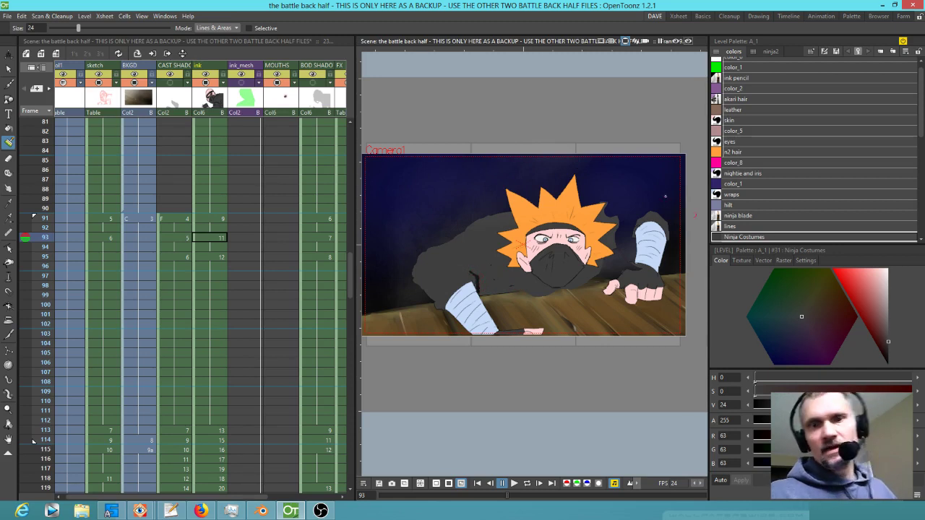
pyautogui.press('a')
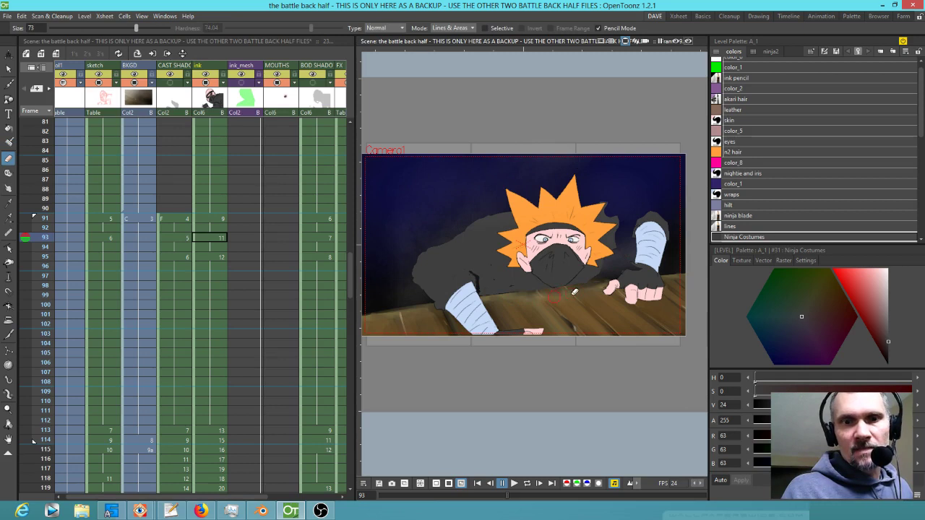
# Step: Outline and fill the raised shoulder and upper arm above the planted hand with Ninja Costumes paint in the frame 93 ink drawing
pyautogui.press('b')
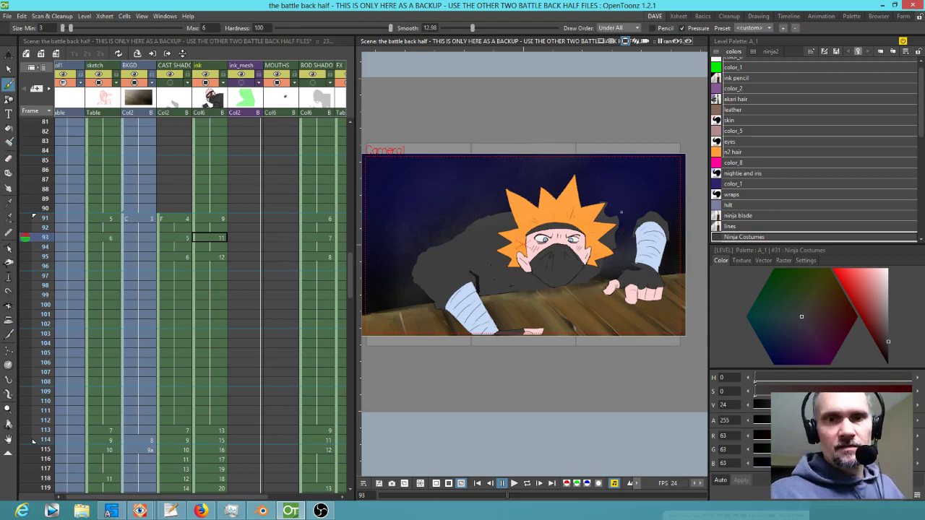
pyautogui.press('a')
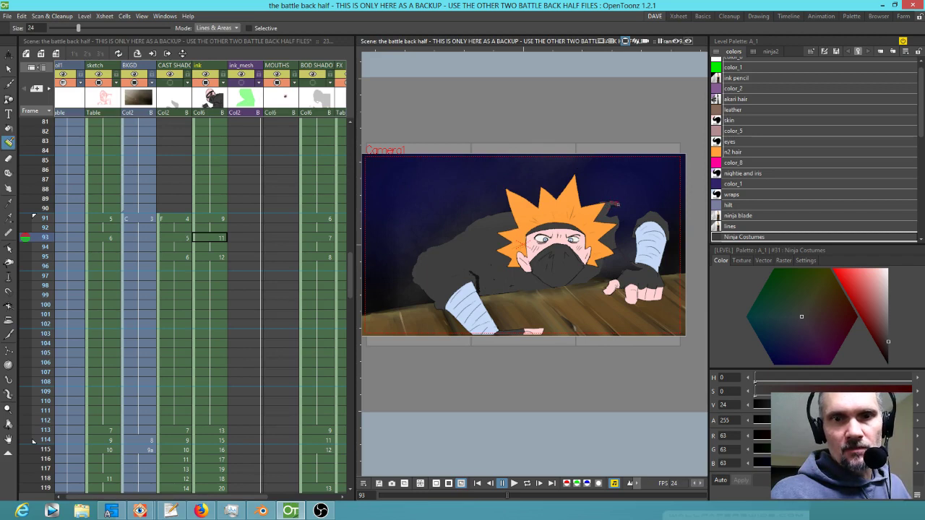
pyautogui.moveTo(616, 203)
pyautogui.mouseDown()
pyautogui.moveTo(652, 204)
pyautogui.moveTo(669, 227)
pyautogui.mouseUp()
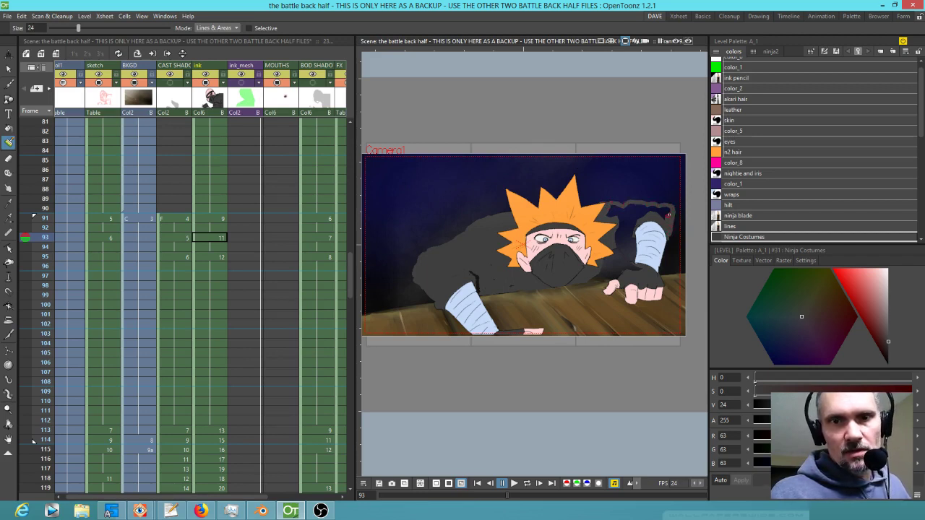
pyautogui.moveTo(659, 208)
pyautogui.mouseDown()
pyautogui.moveTo(608, 216)
pyautogui.moveTo(644, 214)
pyautogui.mouseUp()
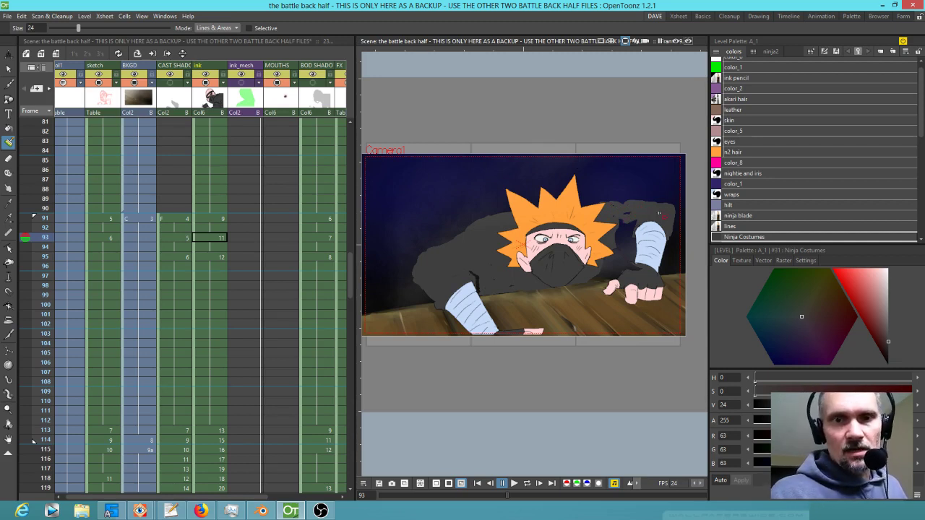
pyautogui.moveTo(642, 214)
pyautogui.mouseDown()
pyautogui.moveTo(617, 246)
pyautogui.moveTo(621, 229)
pyautogui.mouseUp()
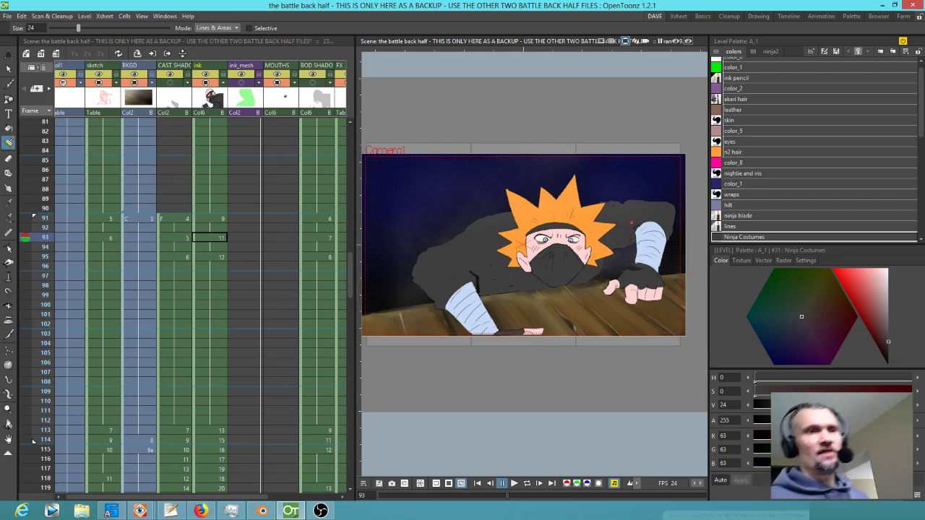
# Step: Show the CAST SHADOW column and flip between its drawings at frames 93 and 95
pyautogui.click(169, 83)
pyautogui.click(183, 239)
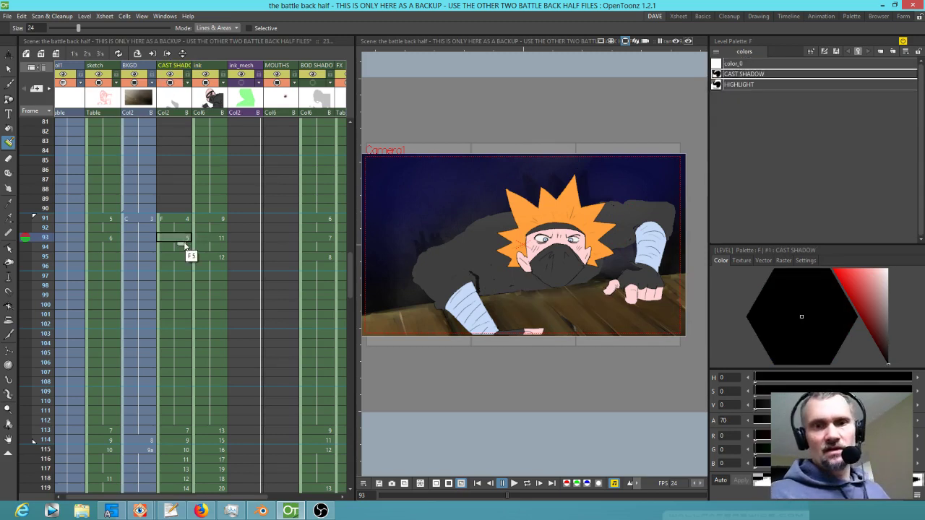
pyautogui.press('Down')
pyautogui.press('Down')
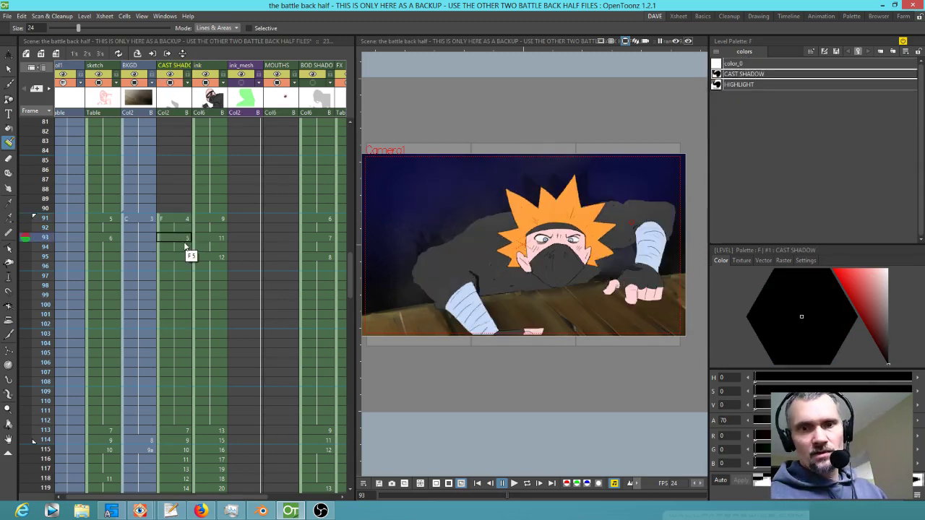
pyautogui.press('Up')
pyautogui.press('Up')
pyautogui.press('Down')
pyautogui.press('Down')
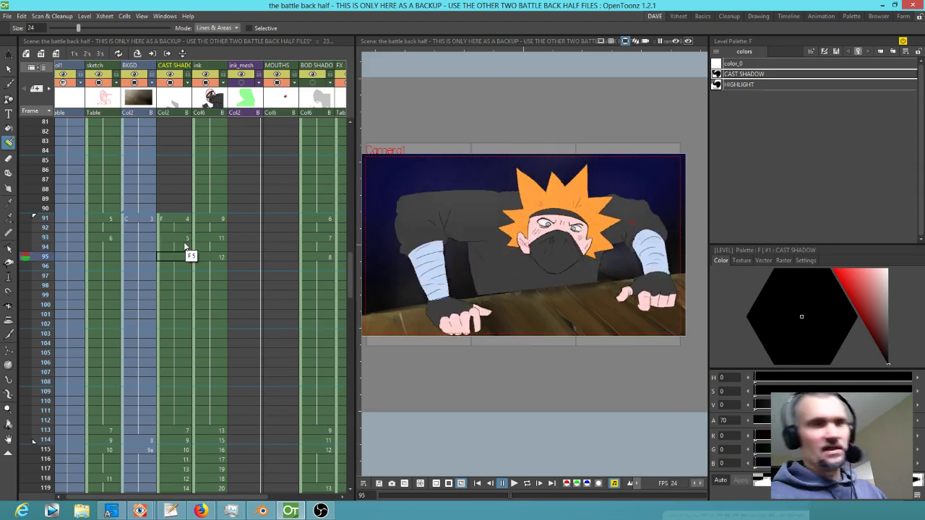
# Step: Show the BOD SHADOW column and erase the outdated body shadow drawing at frame 93 with a size 100 eraser
pyautogui.click(313, 88)
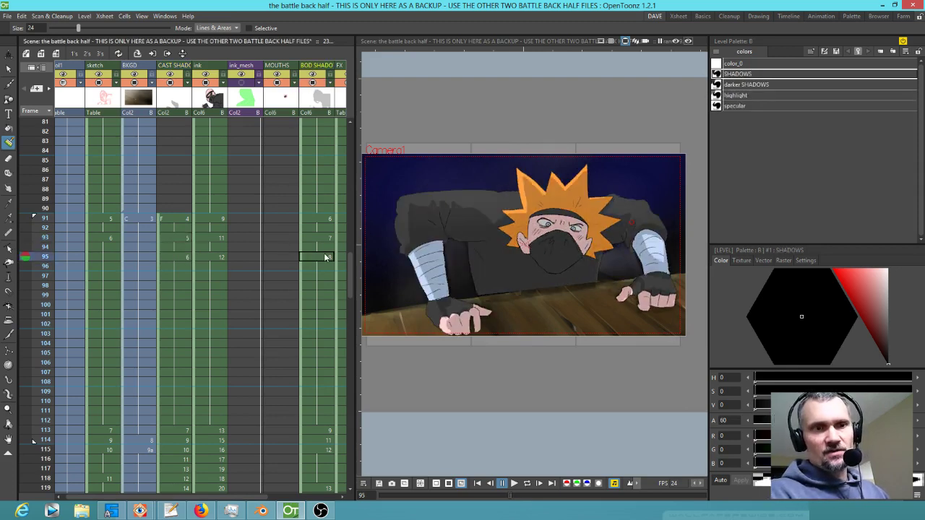
pyautogui.press('Up')
pyautogui.press('Up')
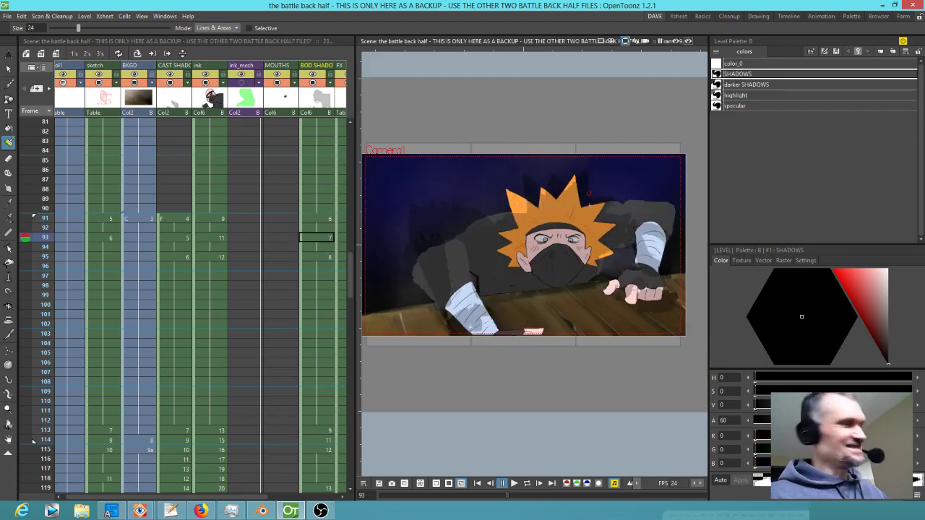
pyautogui.press('a')
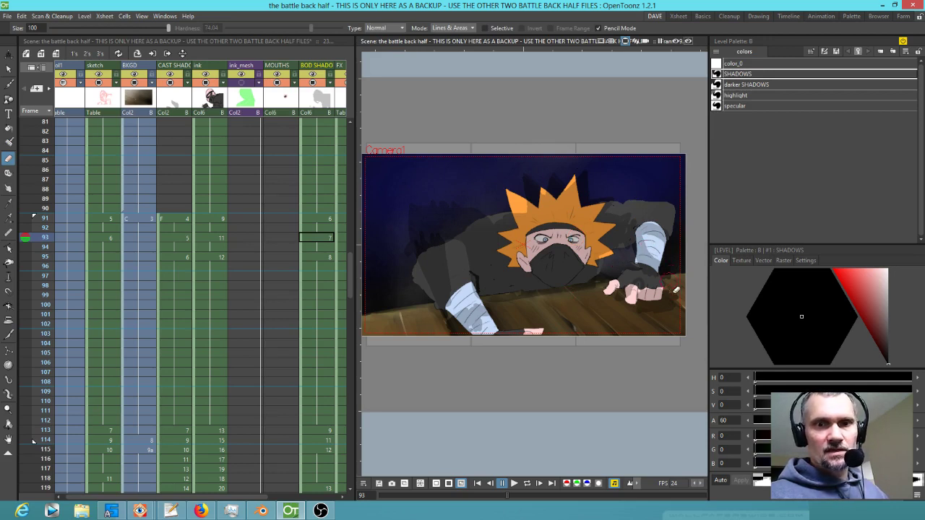
pyautogui.moveTo(665, 306)
pyautogui.mouseDown()
pyautogui.moveTo(676, 298)
pyautogui.moveTo(624, 294)
pyautogui.moveTo(616, 258)
pyautogui.moveTo(536, 270)
pyautogui.moveTo(600, 194)
pyautogui.moveTo(559, 186)
pyautogui.moveTo(464, 207)
pyautogui.mouseUp()
pyautogui.moveTo(499, 179)
pyautogui.mouseDown()
pyautogui.moveTo(462, 168)
pyautogui.moveTo(502, 166)
pyautogui.moveTo(511, 183)
pyautogui.moveTo(466, 248)
pyautogui.moveTo(554, 269)
pyautogui.moveTo(473, 338)
pyautogui.mouseUp()
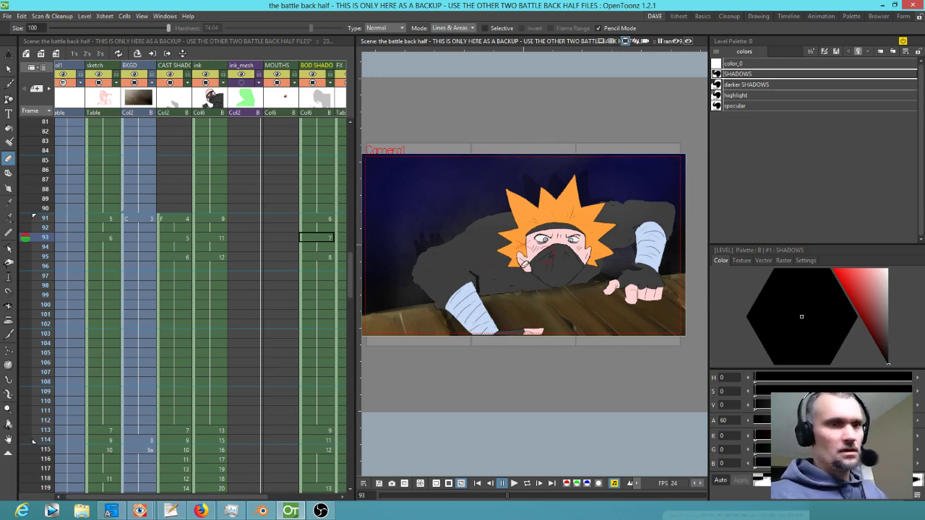
# Step: Outline new body shadows across the hair, arms, torso and hands at frame 93 with the SHADOWS style, and fill them
pyautogui.press('b')
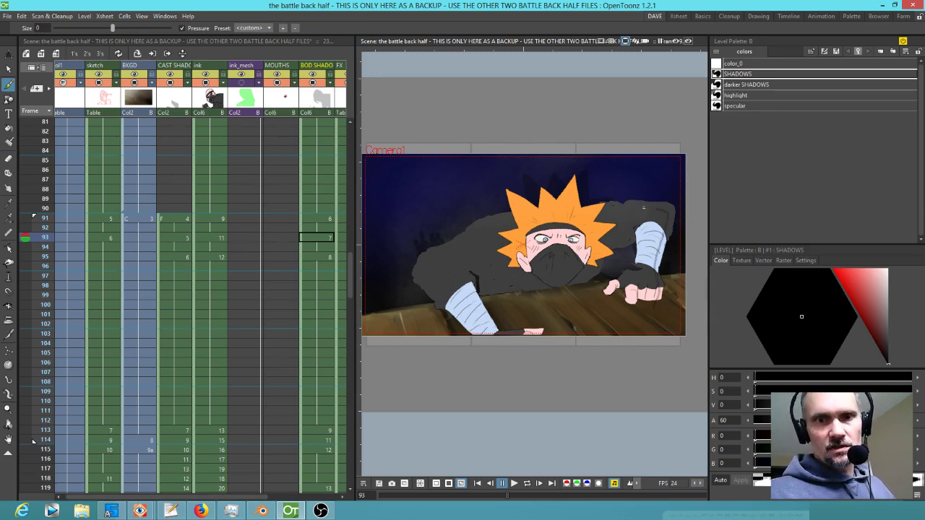
pyautogui.moveTo(594, 210); pyautogui.dragTo(571, 192)
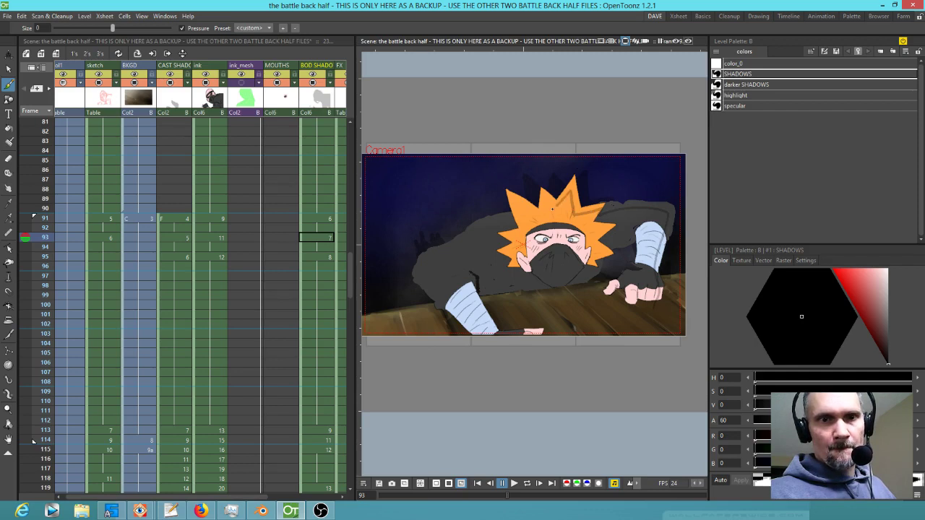
pyautogui.moveTo(523, 210); pyautogui.dragTo(517, 221)
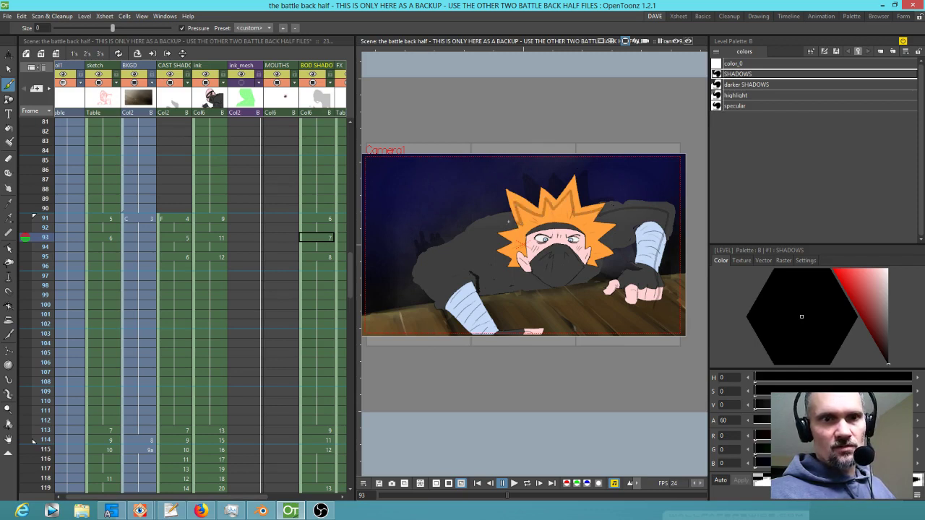
pyautogui.moveTo(443, 283)
pyautogui.mouseDown()
pyautogui.moveTo(477, 291)
pyautogui.moveTo(488, 330)
pyautogui.mouseUp()
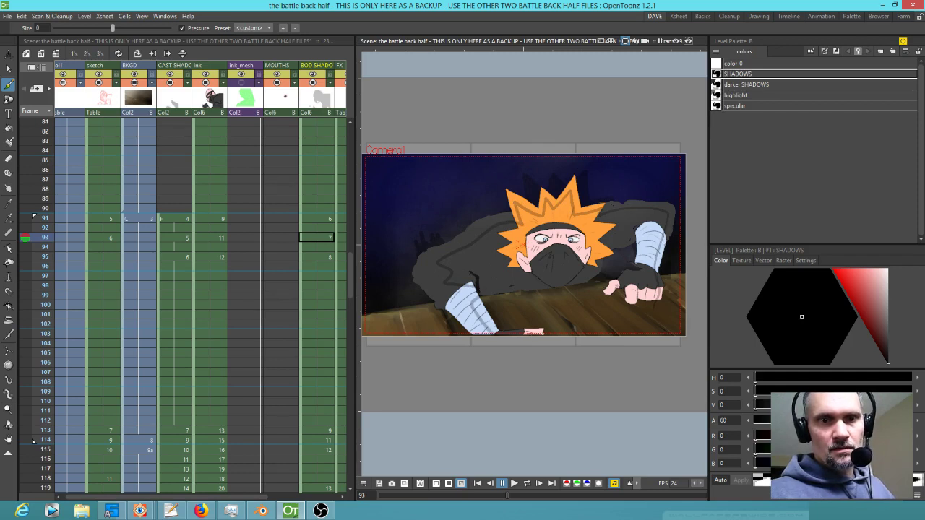
pyautogui.moveTo(558, 303); pyautogui.dragTo(594, 287)
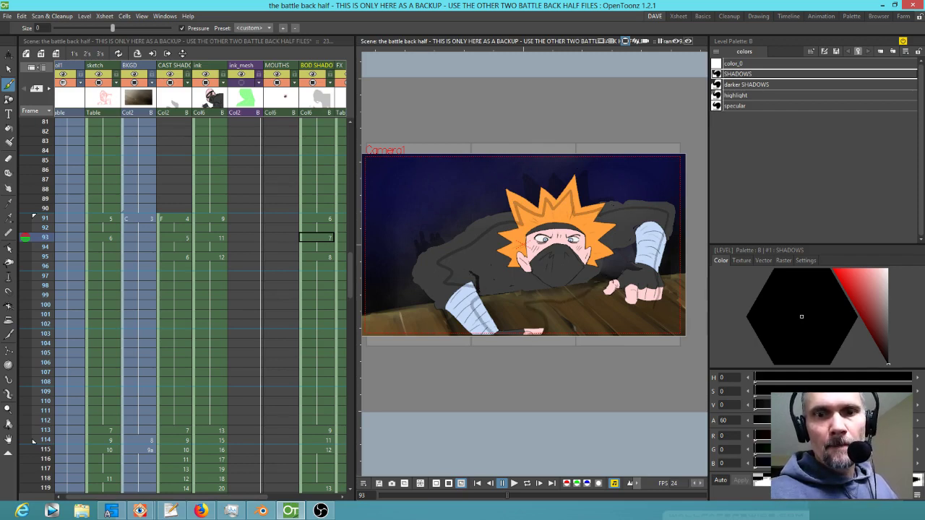
pyautogui.moveTo(650, 302); pyautogui.dragTo(660, 287)
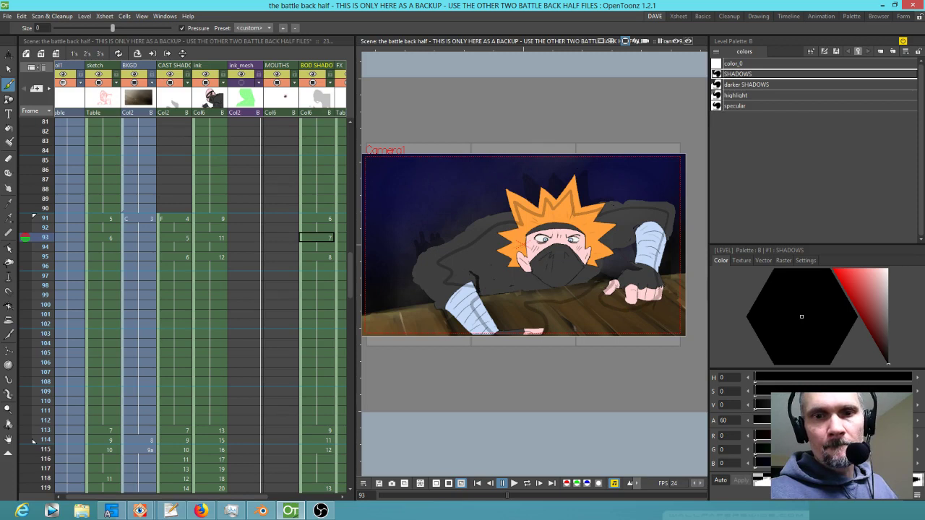
pyautogui.press('f')
pyautogui.click(599, 257)
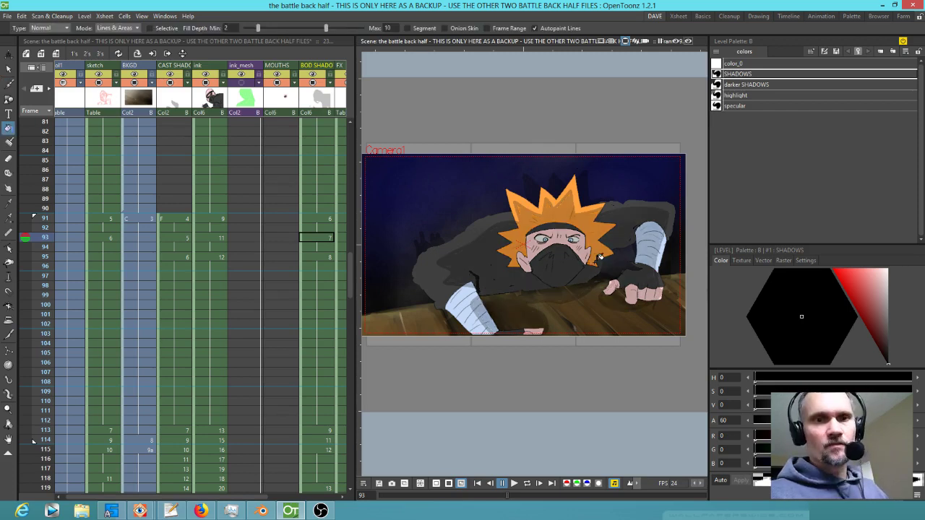
# Step: Preview frame 93 with its new body shadows, and toggle the BOD SHADOW column's camera visibility off and on
pyautogui.click(676, 42)
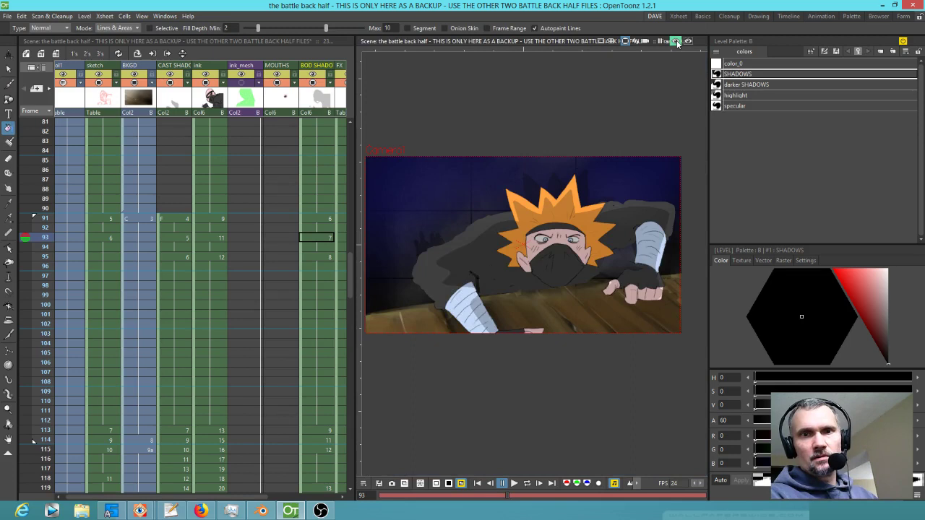
pyautogui.click(676, 42)
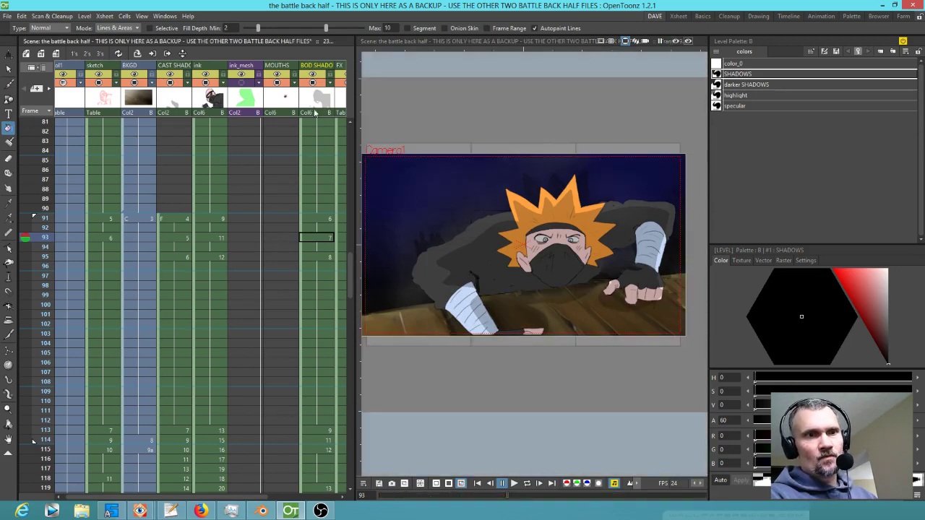
pyautogui.click(313, 84)
pyautogui.click(313, 85)
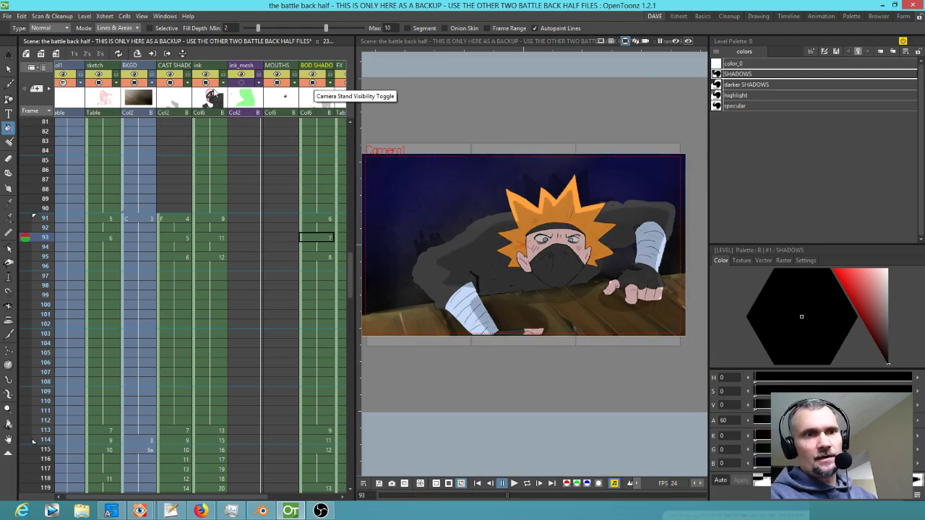
# Step: Toggle the CAST SHADOW column's camera visibility and compare the shadows at frames 93, 95 and 91
pyautogui.click(174, 83)
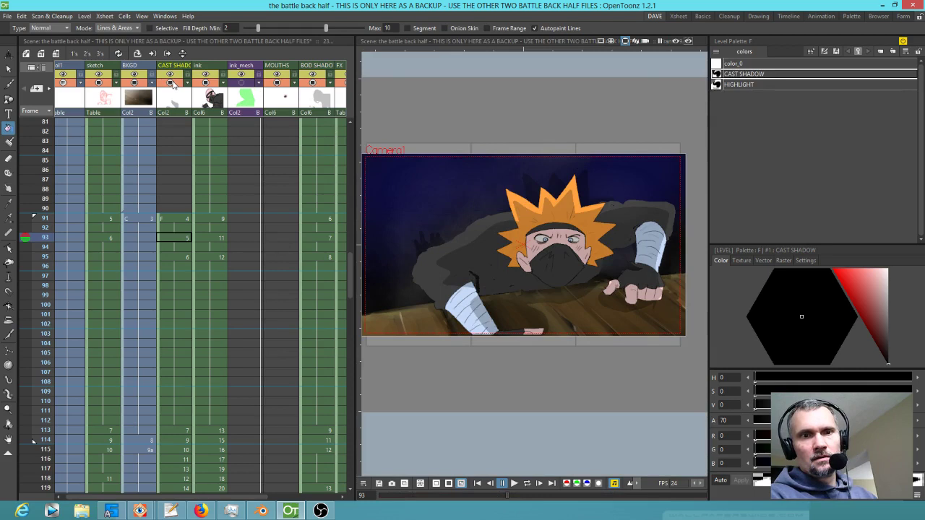
pyautogui.click(172, 83)
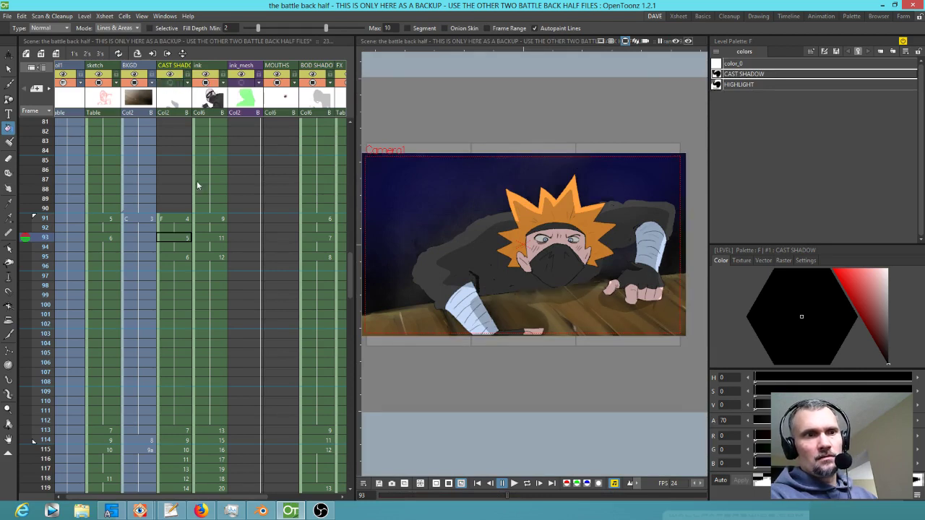
pyautogui.click(180, 247)
pyautogui.click(177, 257)
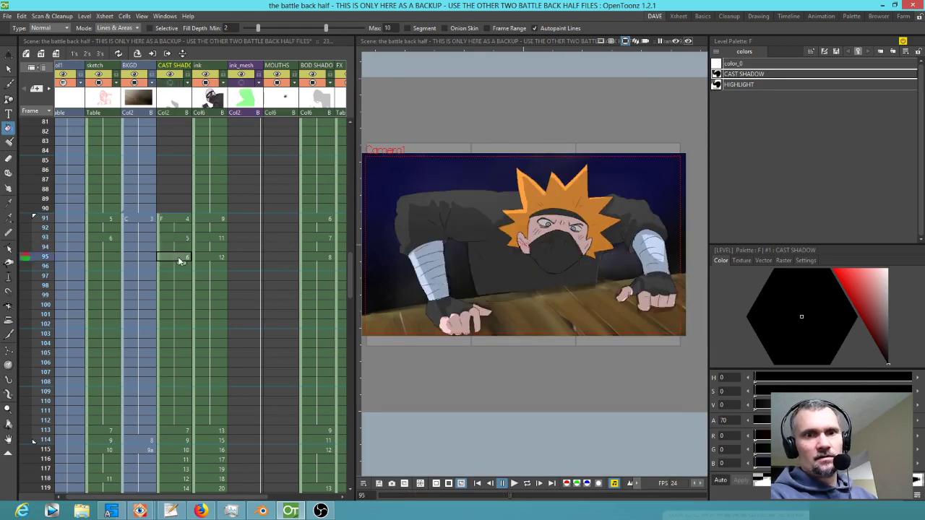
pyautogui.click(186, 239)
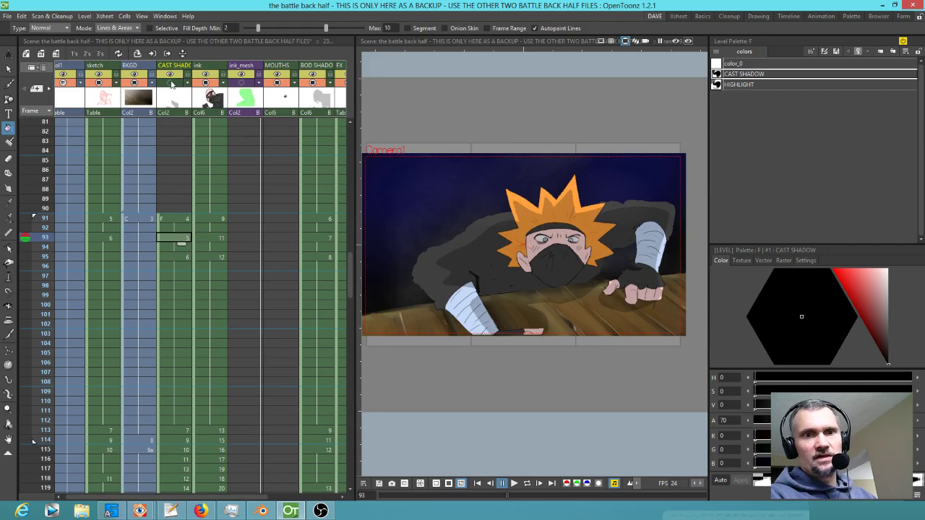
pyautogui.click(180, 220)
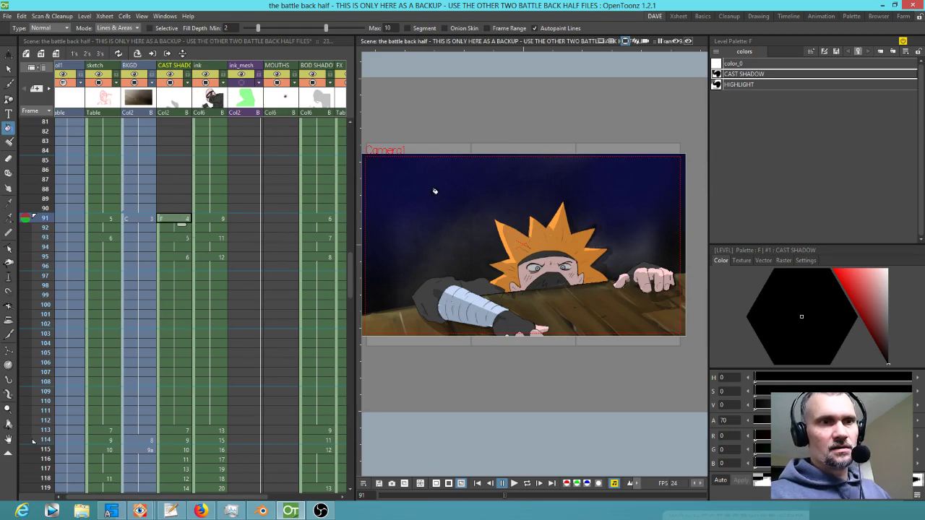
pyautogui.click(170, 83)
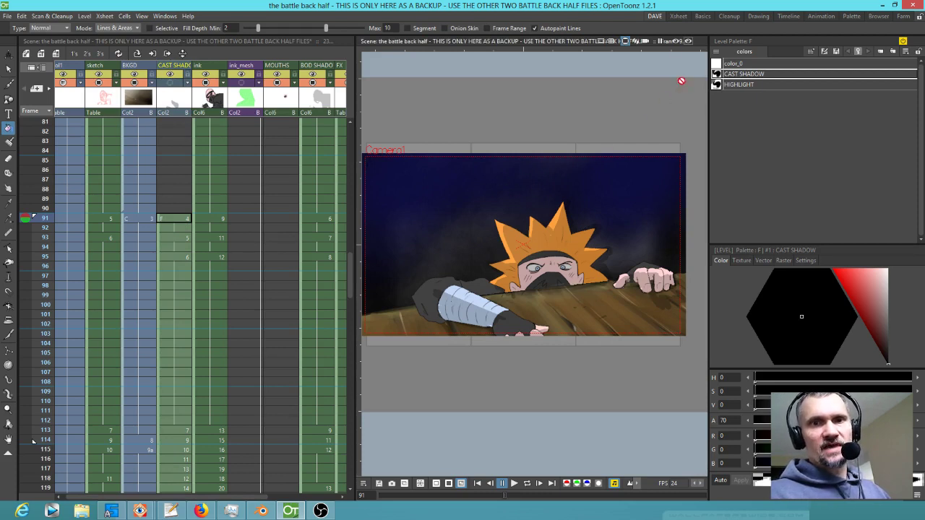
# Step: Preview the rendered composite of frame 91 and return to the normal camera view
pyautogui.click(677, 41)
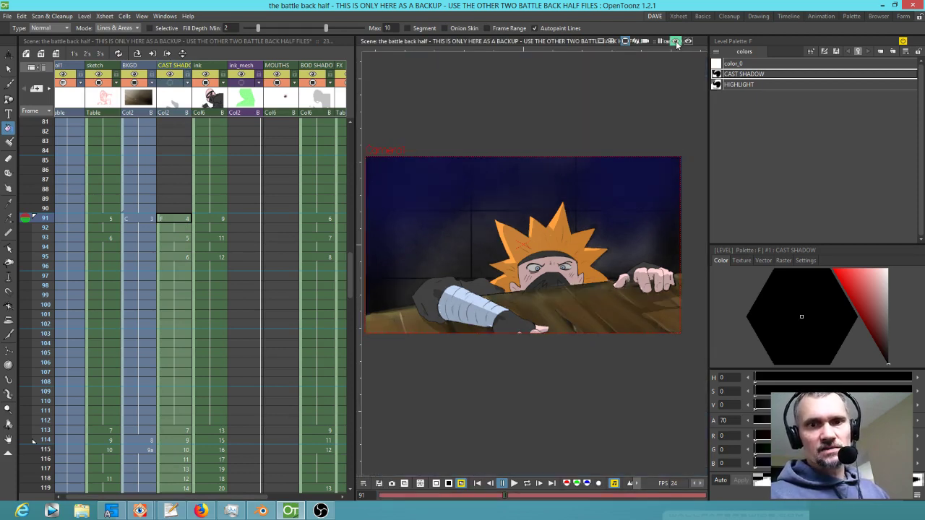
pyautogui.click(676, 41)
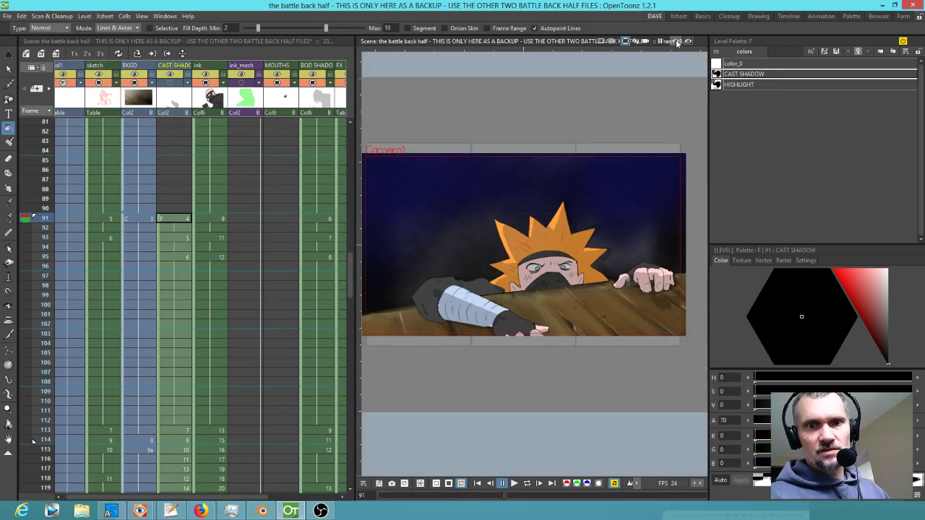
pyautogui.click(677, 41)
pyautogui.click(677, 41)
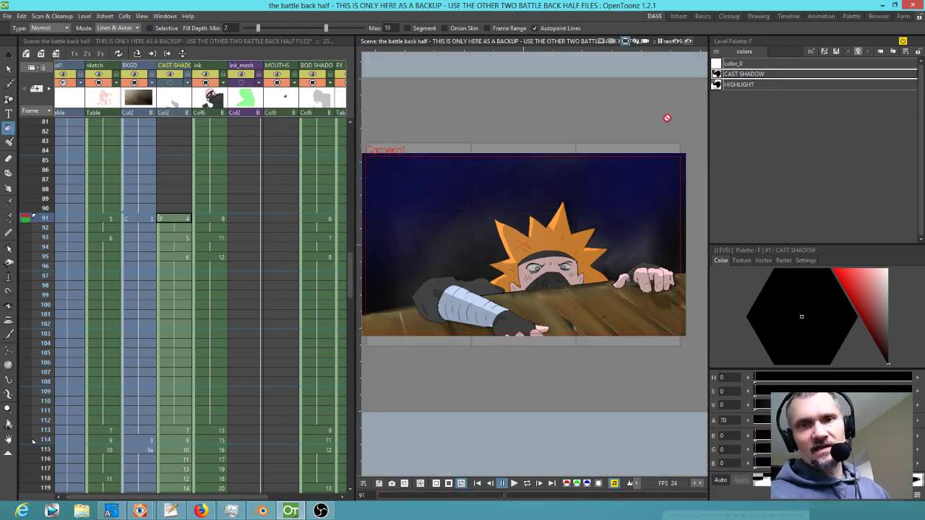
# Step: Preview the rendered composite of frame 91, hide the BOD SHADOW column from the camera view and preview the composite again
pyautogui.click(676, 41)
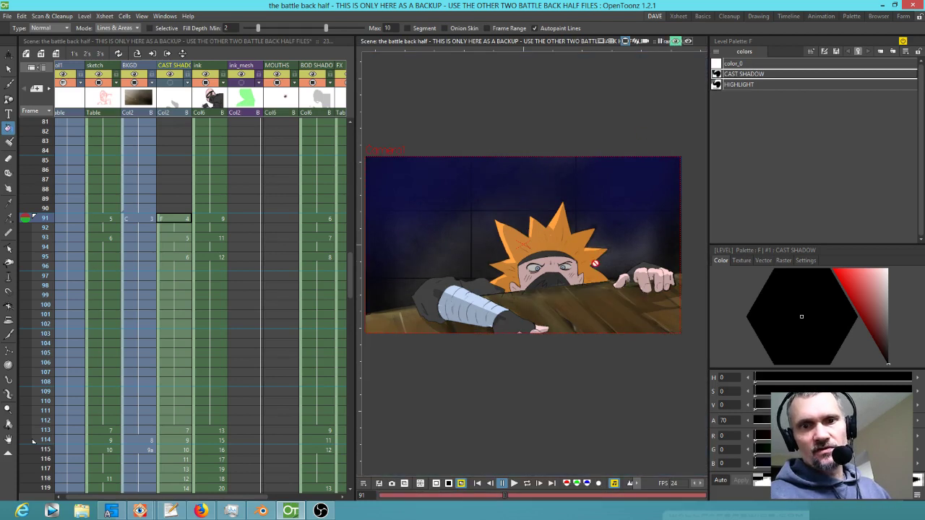
pyautogui.click(676, 41)
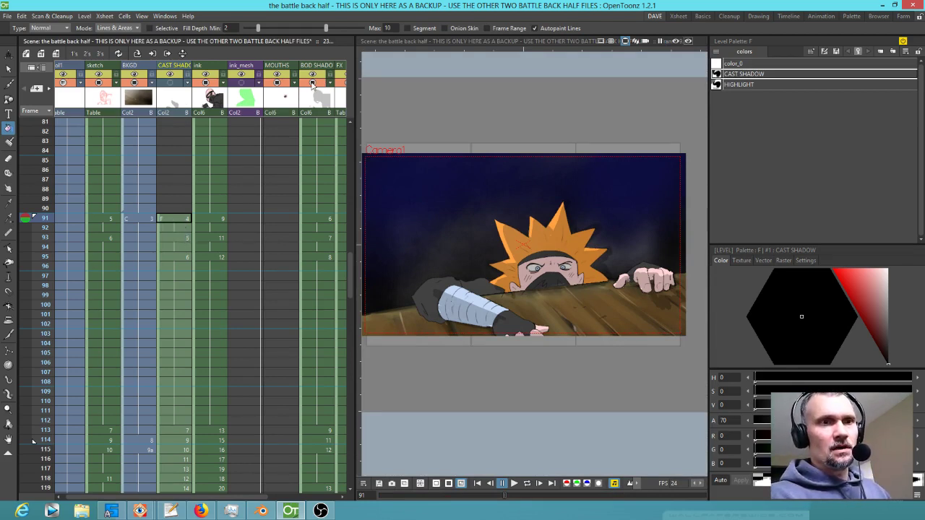
pyautogui.click(313, 81)
pyautogui.click(319, 72)
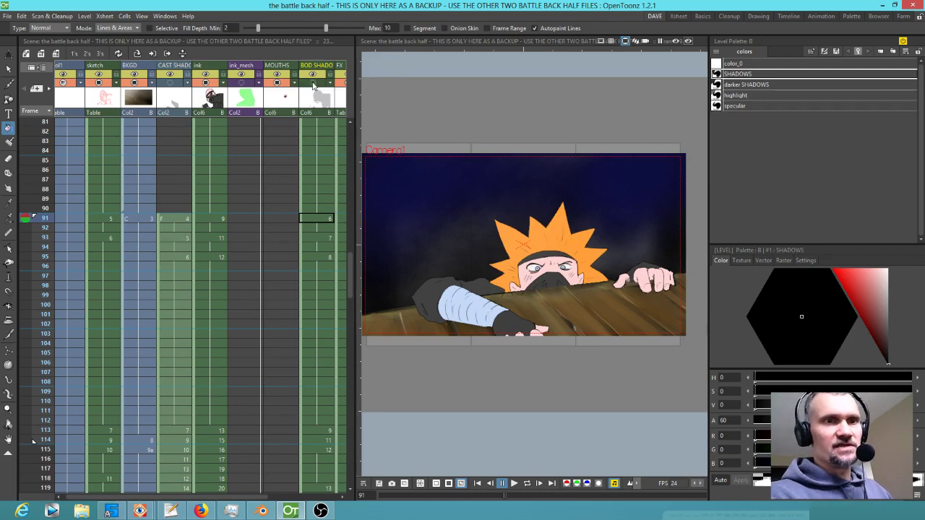
pyautogui.click(675, 42)
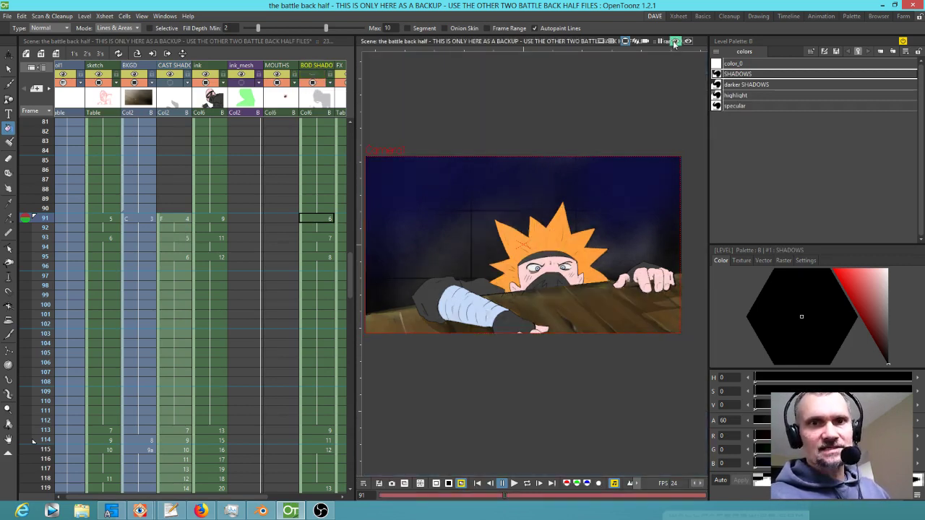
pyautogui.click(674, 42)
# Step: Compare the ninja drawings at frames 91, 93 and 95 with both shadow columns hidden
pyautogui.click(180, 223)
pyautogui.click(177, 238)
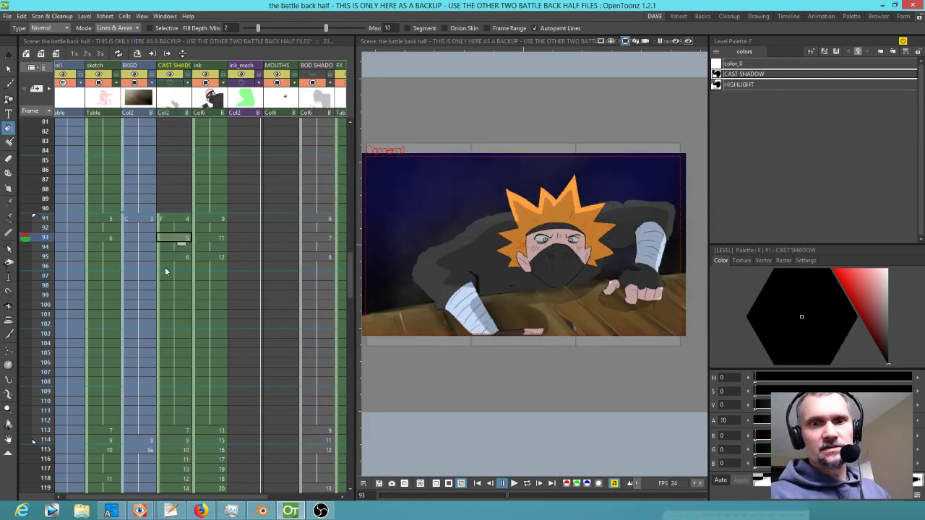
pyautogui.click(317, 237)
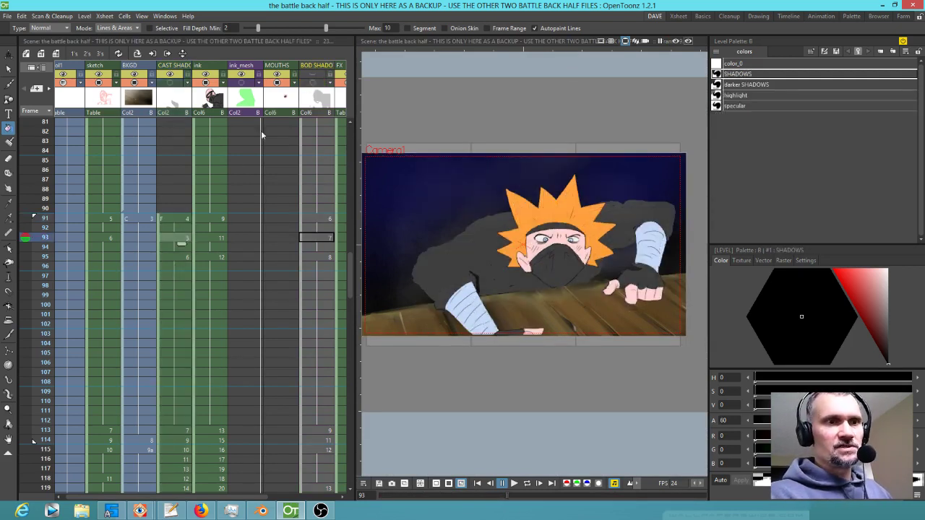
pyautogui.click(179, 237)
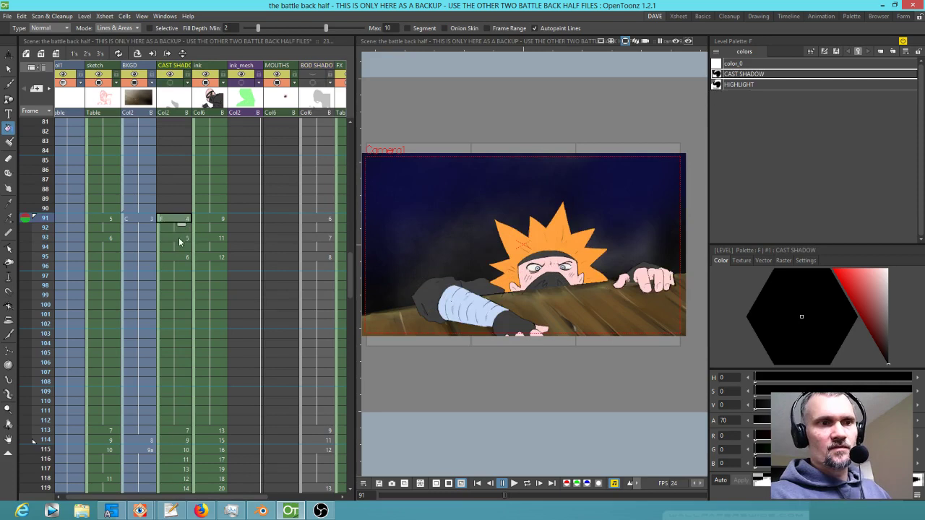
pyautogui.click(182, 258)
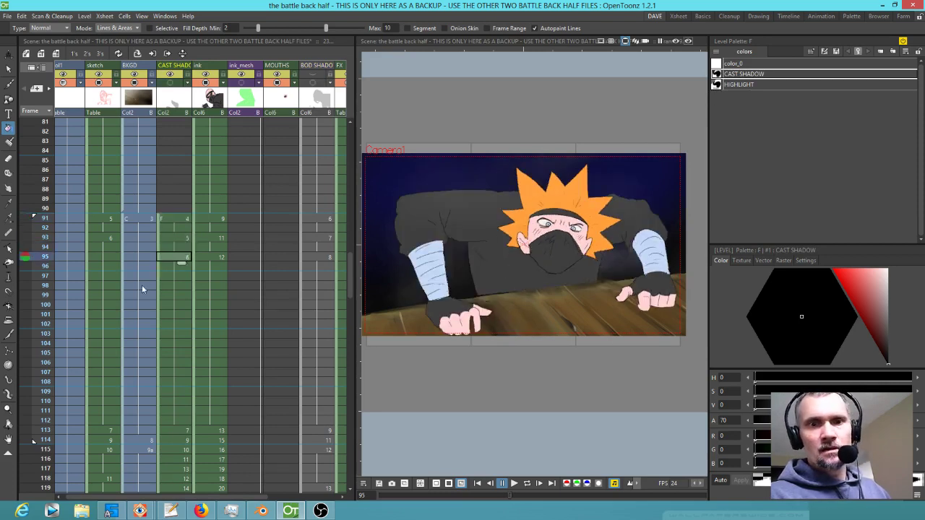
pyautogui.click(182, 238)
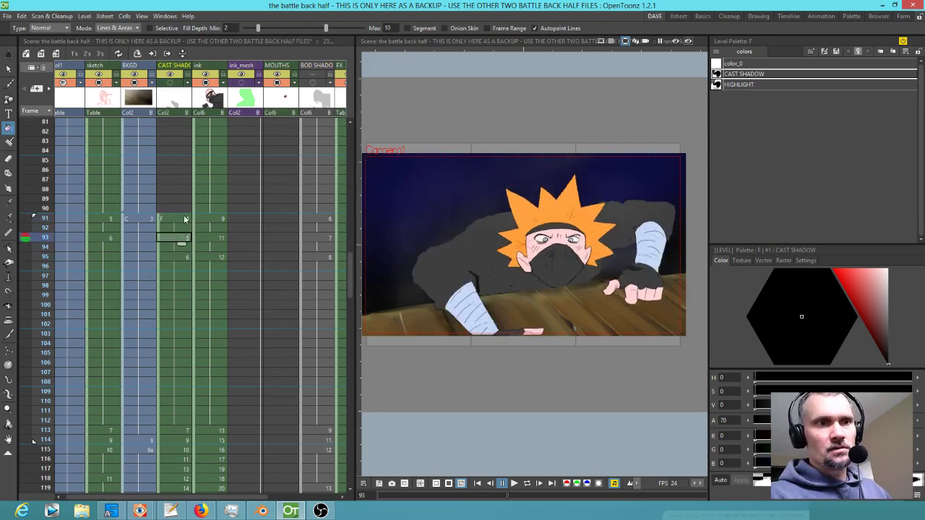
# Step: Turn the CAST SHADOW column's camera visibility back on and compare the cast shadows at frames 91, 93 and 95
pyautogui.click(170, 83)
pyautogui.click(183, 218)
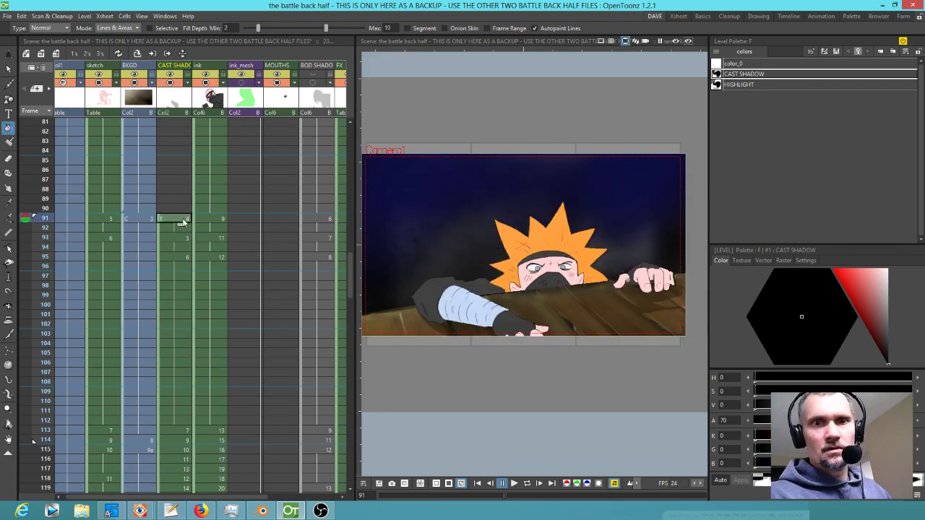
pyautogui.click(185, 237)
pyautogui.click(183, 257)
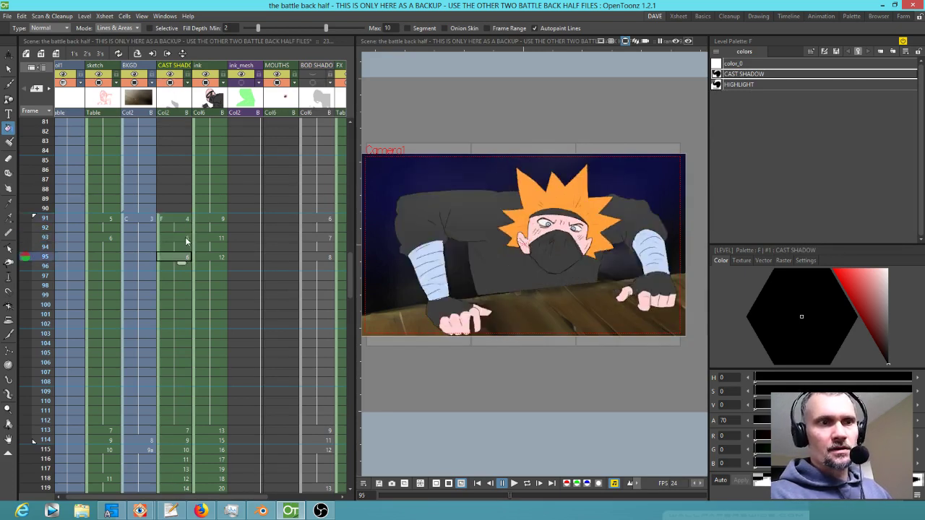
pyautogui.click(185, 237)
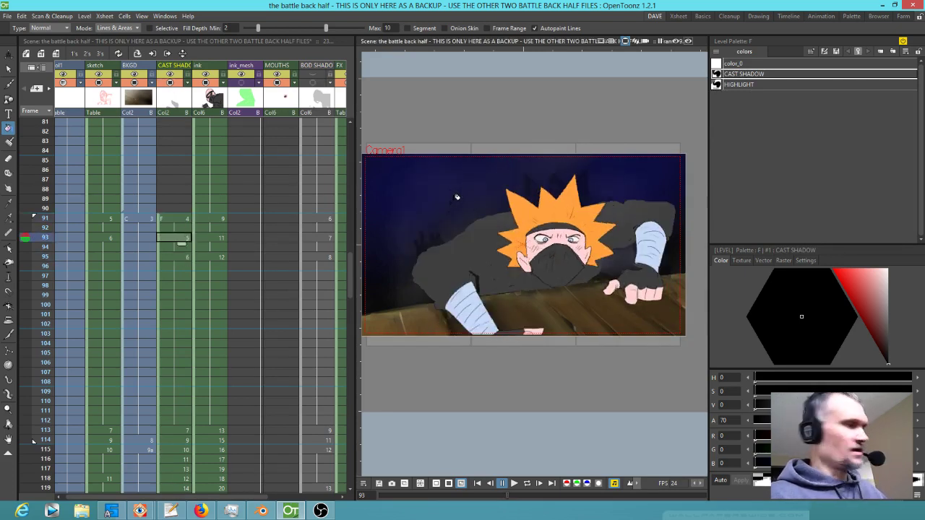
# Step: Pick the Ninja Costumes style from the glove area of the ink drawing at frame 93 and activate the Paint Brush tool
pyautogui.press('a')
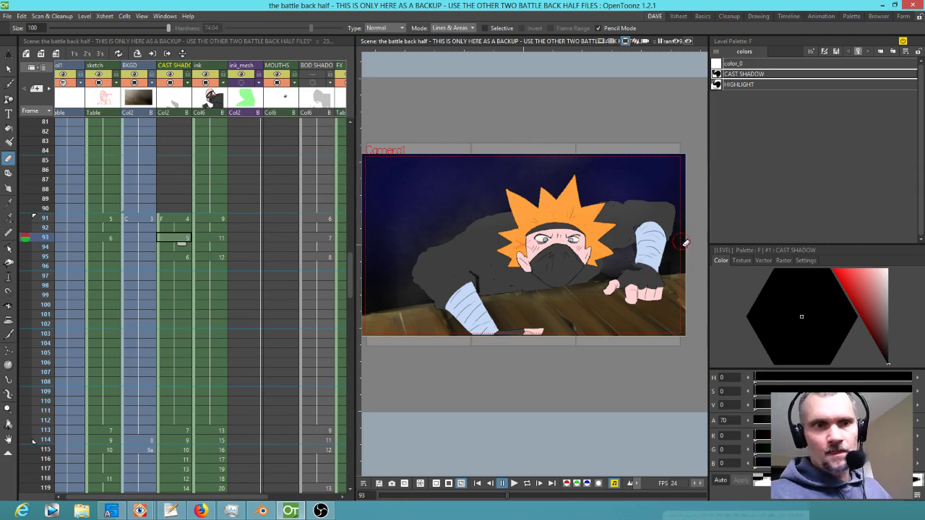
pyautogui.click(214, 238)
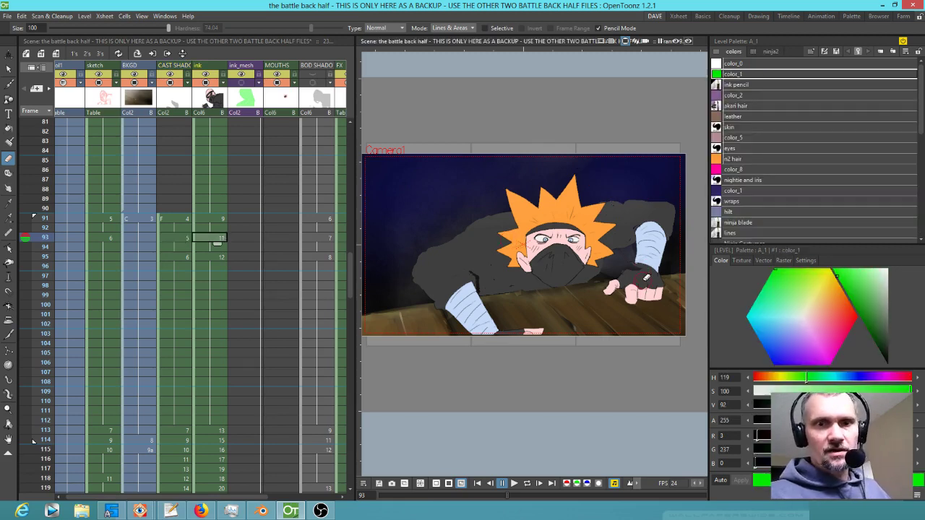
pyautogui.press('k')
pyautogui.click(650, 265)
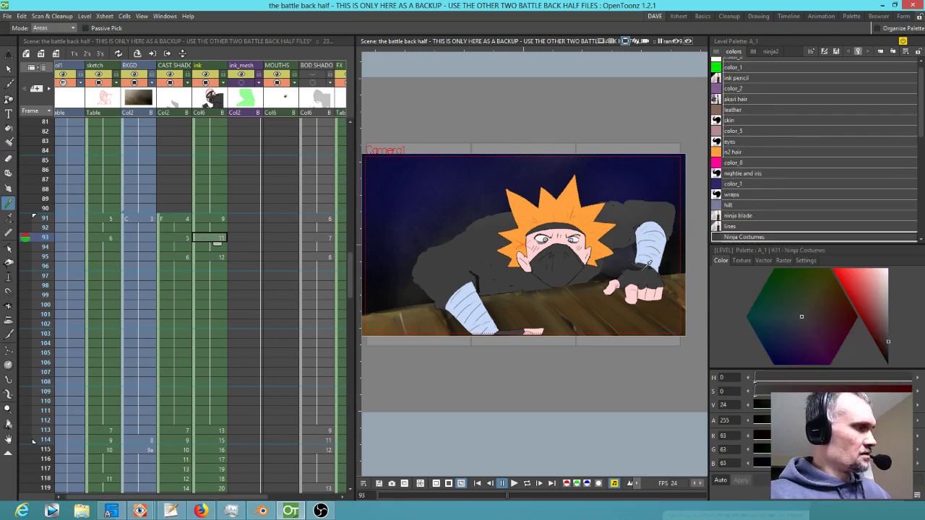
pyautogui.press('j')
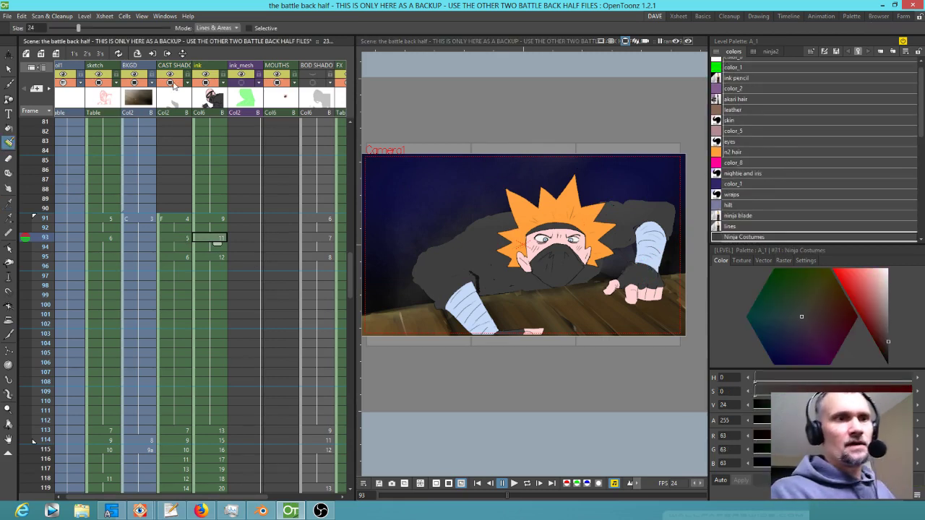
# Step: Make the BOD SHADOW column visible again, play the climbing animation in a loop, and scrub back to frame 94
pyautogui.click(316, 74)
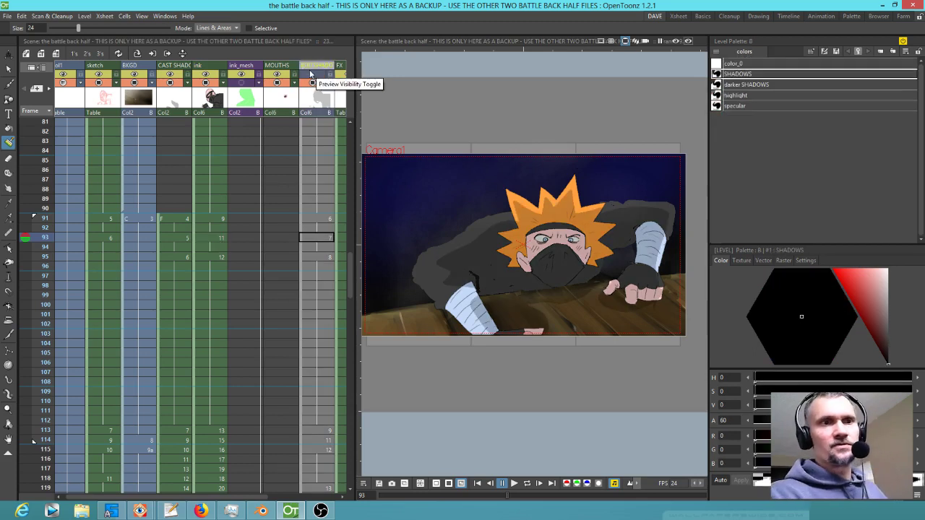
pyautogui.click(316, 75)
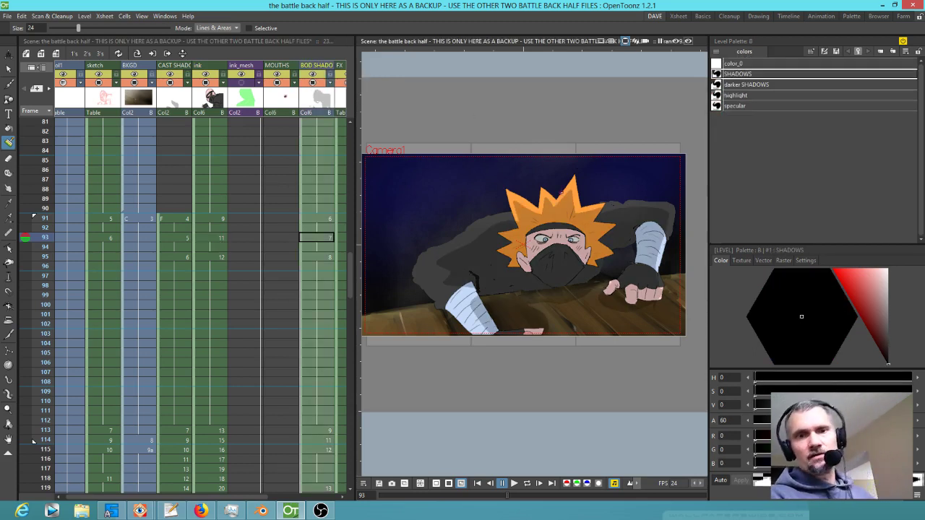
pyautogui.scroll(-1, 560, 192)
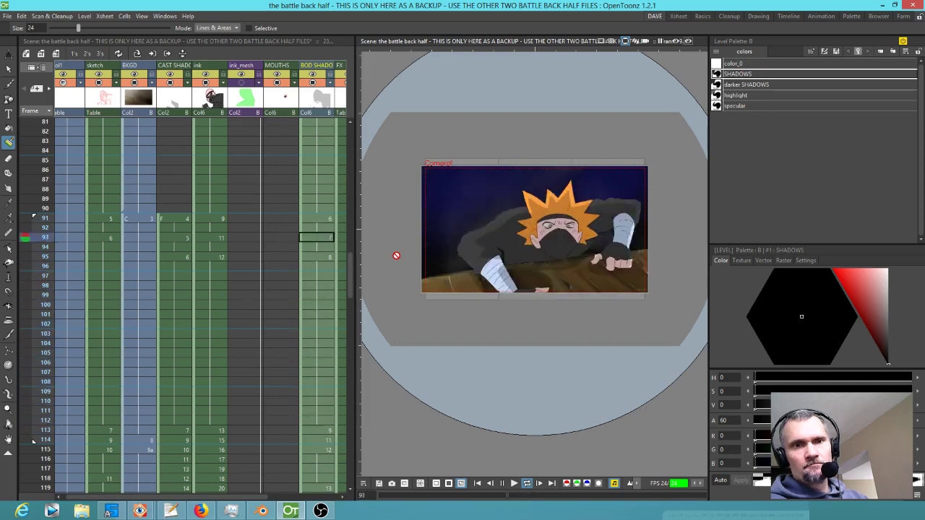
pyautogui.press('p')
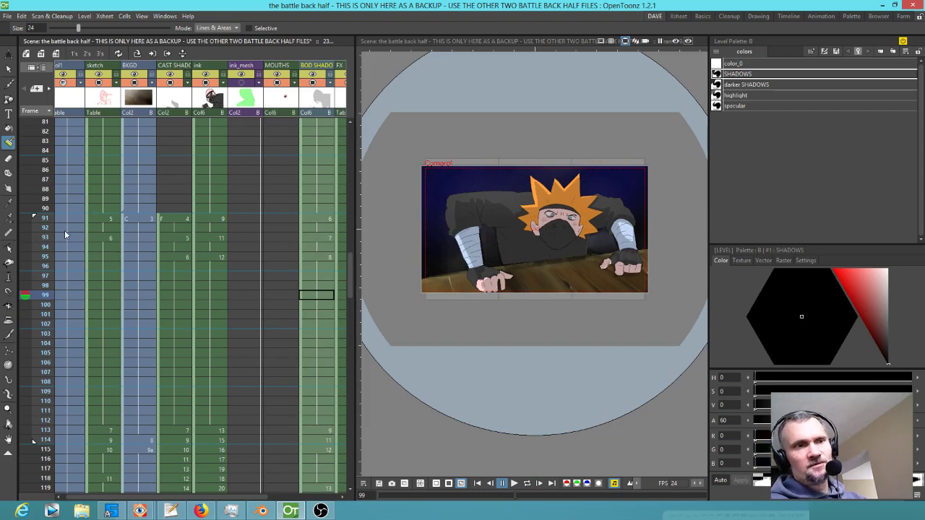
pyautogui.moveTo(45, 227)
pyautogui.mouseDown()
pyautogui.moveTo(46, 295)
pyautogui.moveTo(77, 225)
pyautogui.moveTo(66, 280)
pyautogui.moveTo(78, 249)
pyautogui.mouseUp()
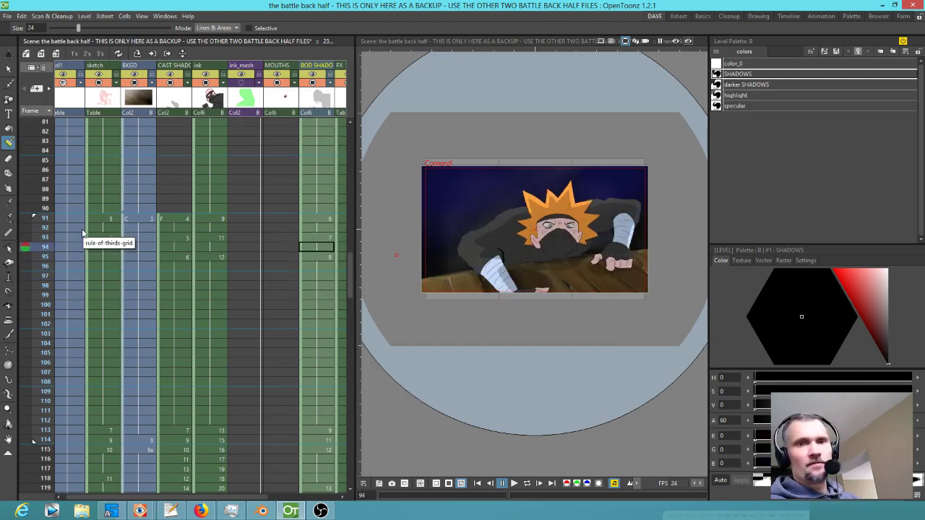
# Step: Save the rendered flipbook of frames 91 to 114 as 0094.mp4 in the render folder
pyautogui.moveTo(516, 0); pyautogui.dragTo(487, 52)
pyautogui.click(221, 424)
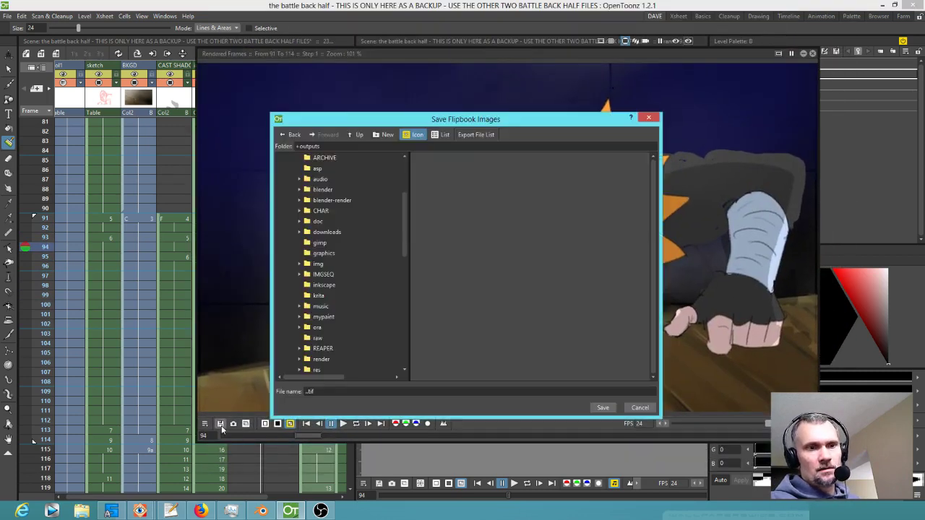
pyautogui.click(324, 360)
pyautogui.moveTo(656, 187); pyautogui.dragTo(654, 361)
pyautogui.click(627, 349)
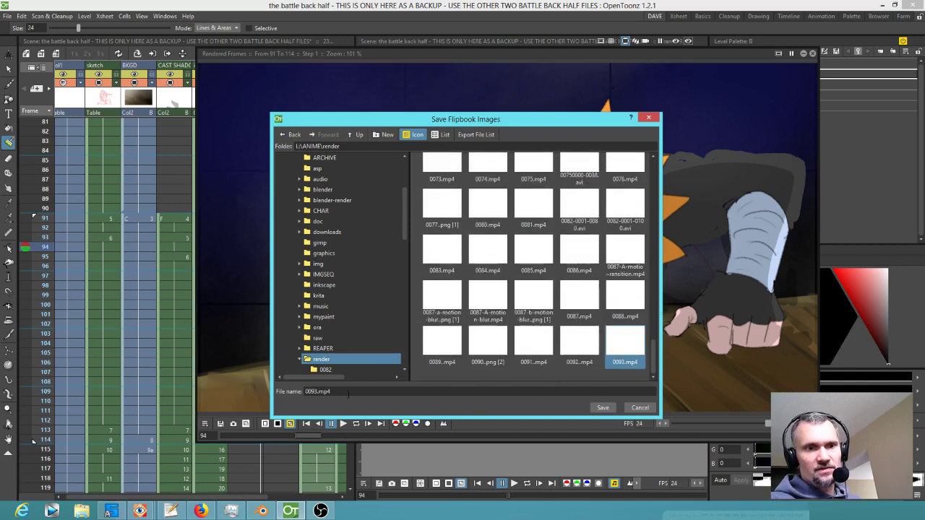
pyautogui.click(348, 394)
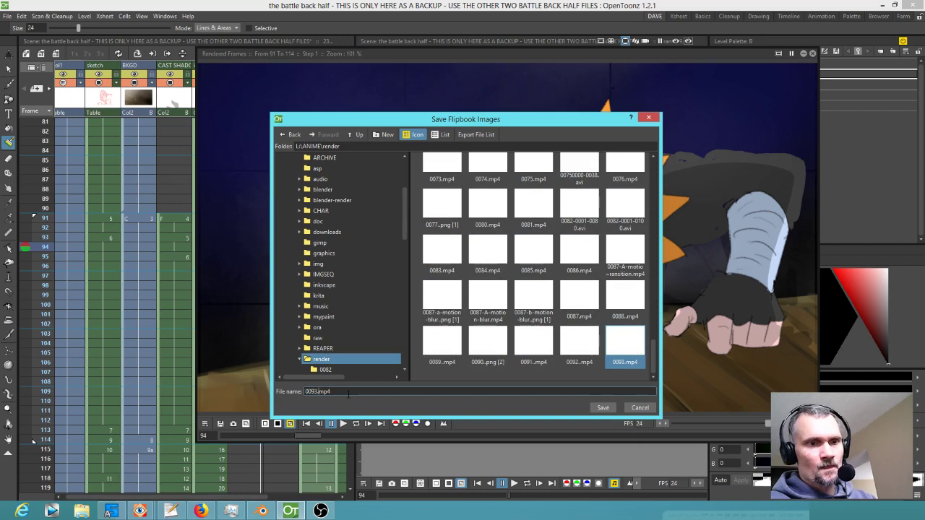
pyautogui.press('BackSpace')
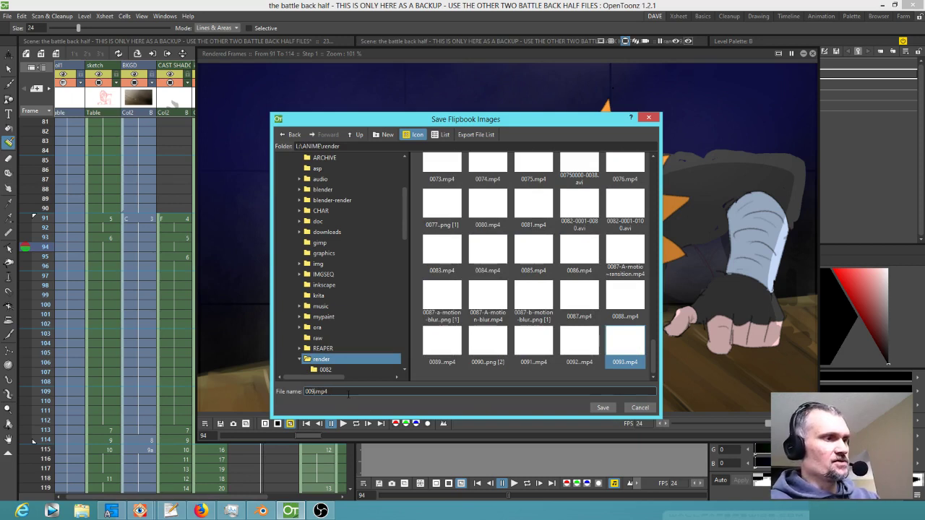
pyautogui.write('4')
pyautogui.click(600, 407)
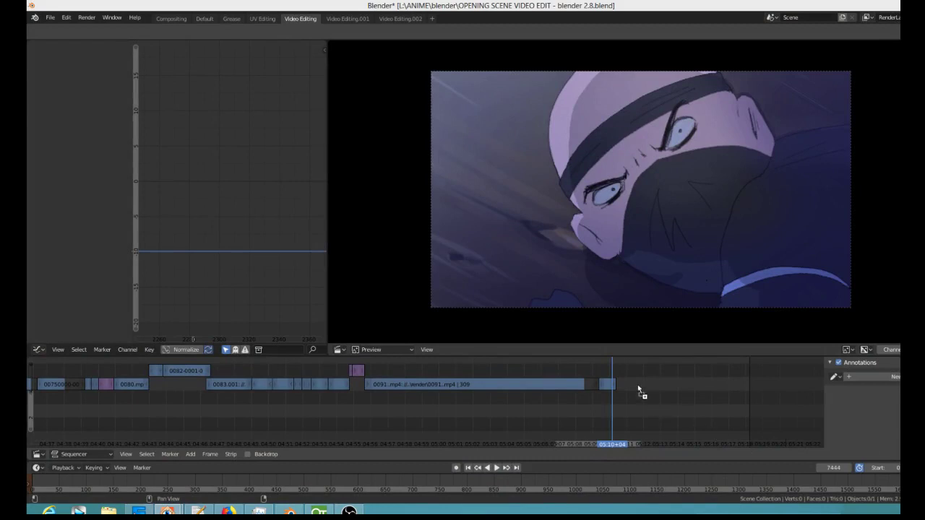
# Step: In Blender's Sequencer, place the new ninja clip at the end of the edit and add a Curves modifier to its strip
pyautogui.moveTo(626, 371)
pyautogui.mouseDown()
pyautogui.moveTo(615, 371)
pyautogui.moveTo(650, 372)
pyautogui.moveTo(646, 385)
pyautogui.moveTo(623, 385)
pyautogui.moveTo(603, 404)
pyautogui.moveTo(618, 404)
pyautogui.mouseUp()
pyautogui.click(623, 383)
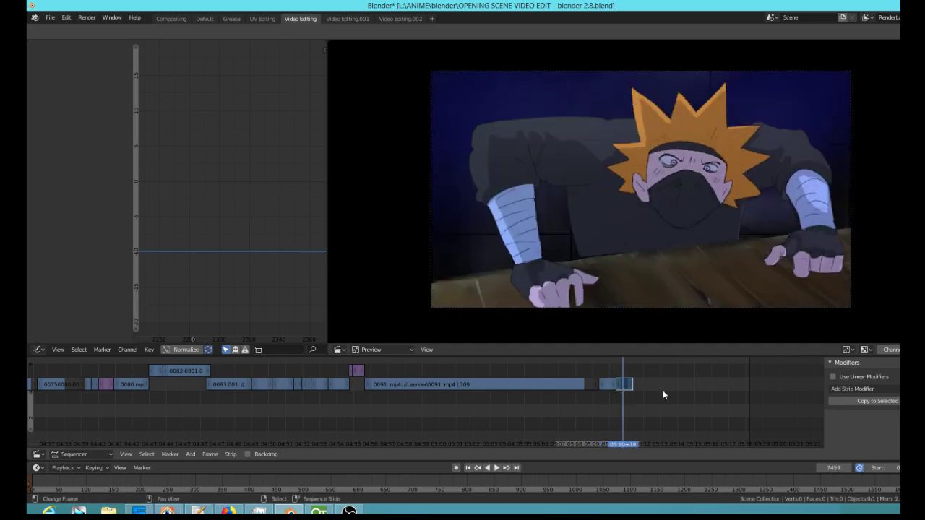
pyautogui.click(873, 389)
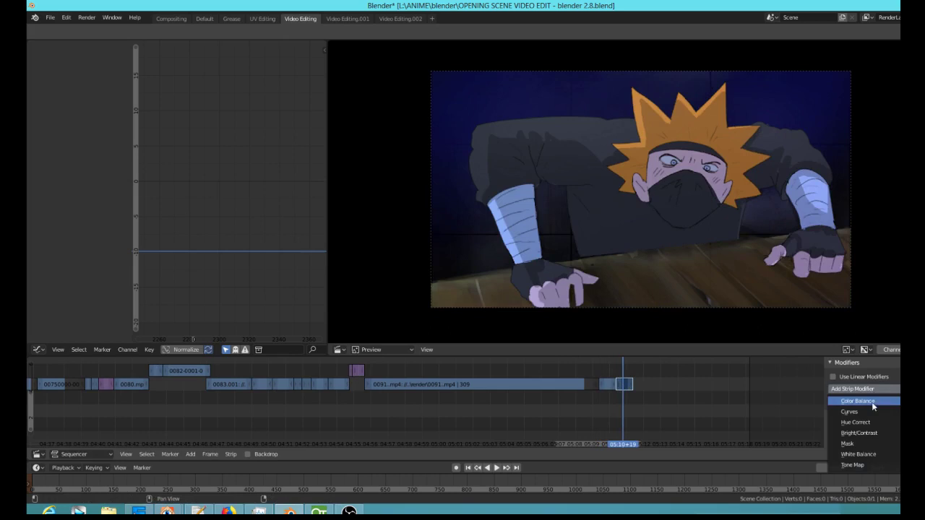
pyautogui.click(871, 411)
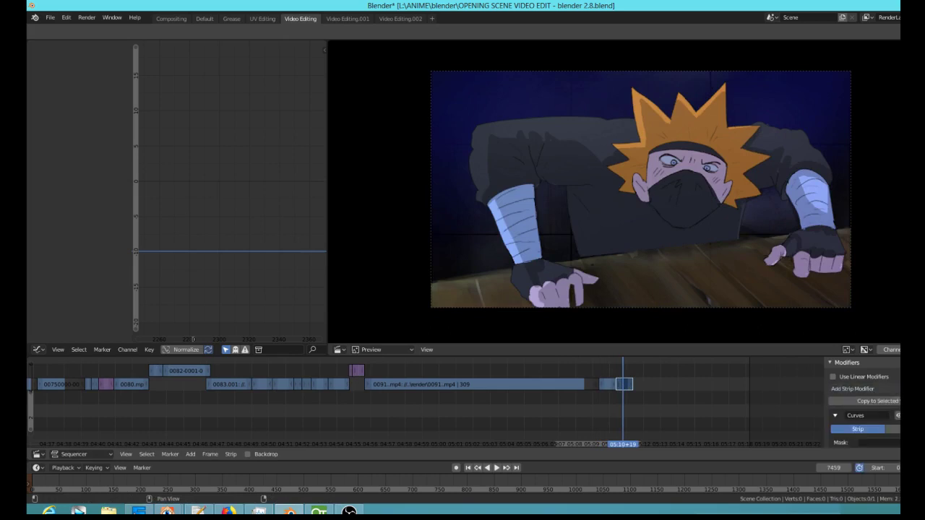
pyautogui.scroll(-5, 864, 401)
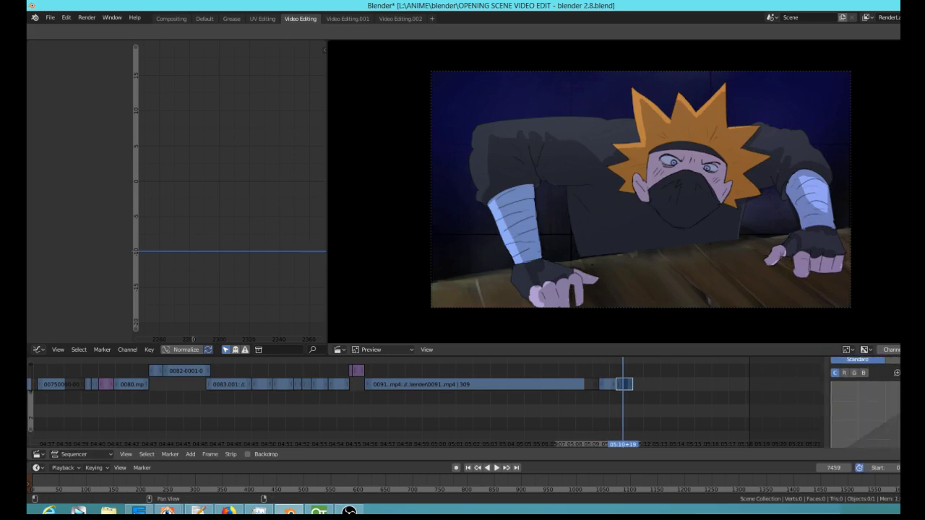
# Step: Play and scrub through the edit's preceding shots, going back to the shot of the two ninjas
pyautogui.moveTo(465, 420); pyautogui.dragTo(554, 419)
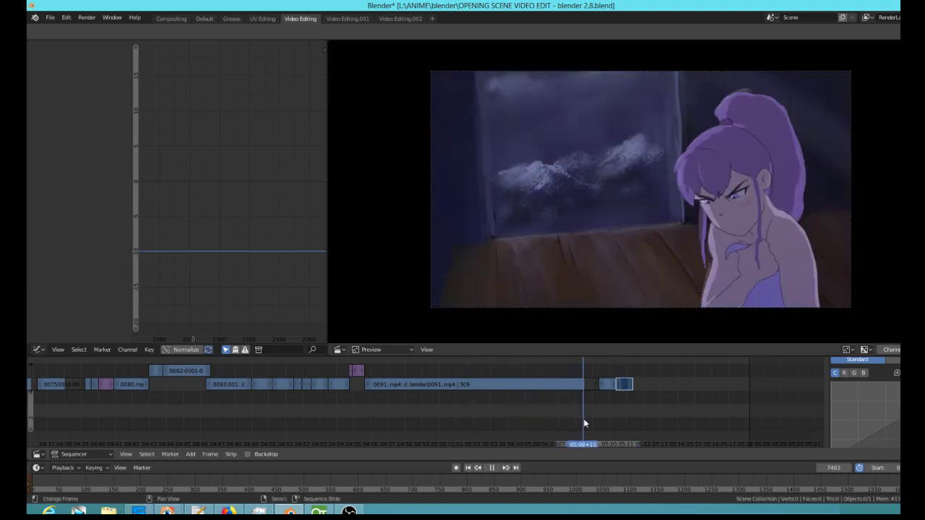
pyautogui.moveTo(598, 419); pyautogui.dragTo(569, 419)
pyautogui.moveTo(399, 400); pyautogui.dragTo(313, 397)
pyautogui.scroll(4, 315, 400)
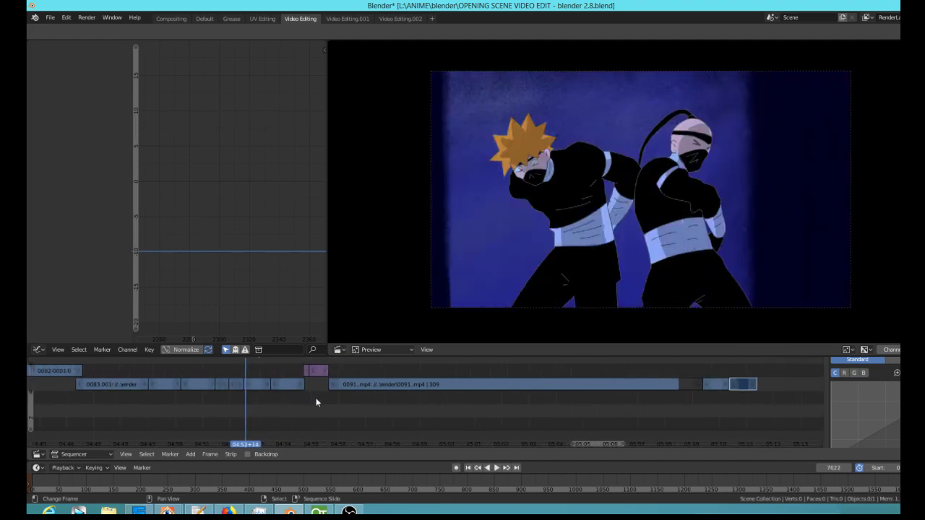
# Step: Select the strip showing the two ninjas with drawn weapons and add a Curves modifier to it
pyautogui.click(191, 389)
pyautogui.rightClick(193, 384)
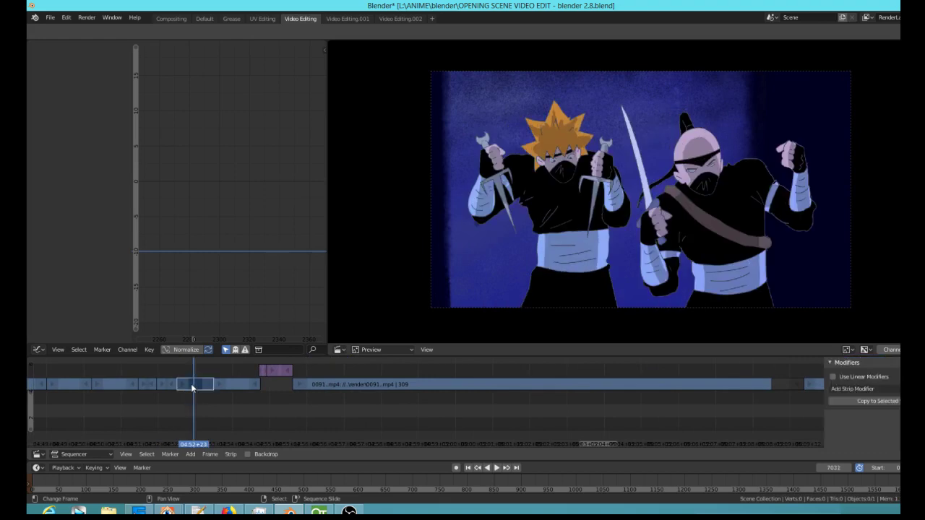
pyautogui.click(864, 389)
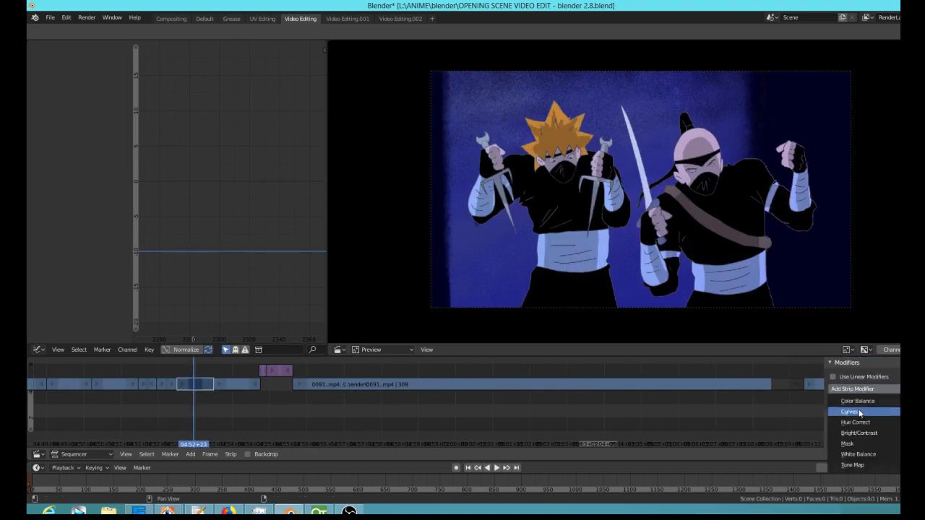
pyautogui.click(856, 413)
pyautogui.scroll(-3, 863, 404)
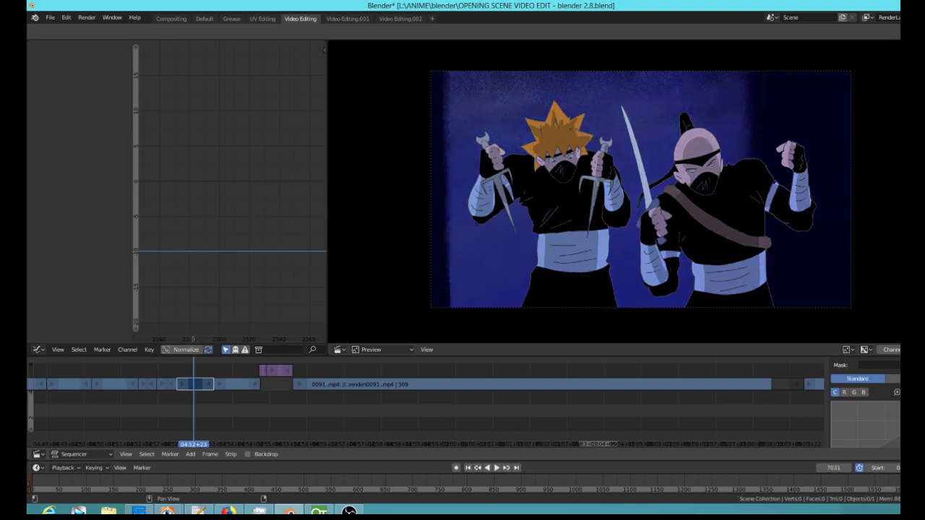
# Step: Move the playhead to the shot of the purple-haired woman with the sword and select its strip
pyautogui.rightClick(242, 390)
pyautogui.click(241, 388)
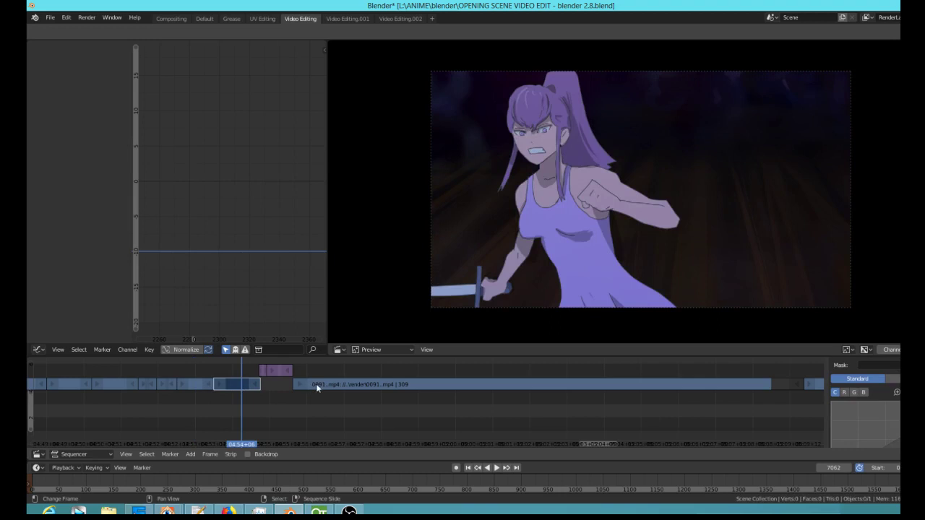
pyautogui.rightClick(316, 388)
pyautogui.rightClick(244, 387)
# Step: Scrub ahead to the edit's closing shots and play them through to the final ninja climbing clip
pyautogui.press('space')
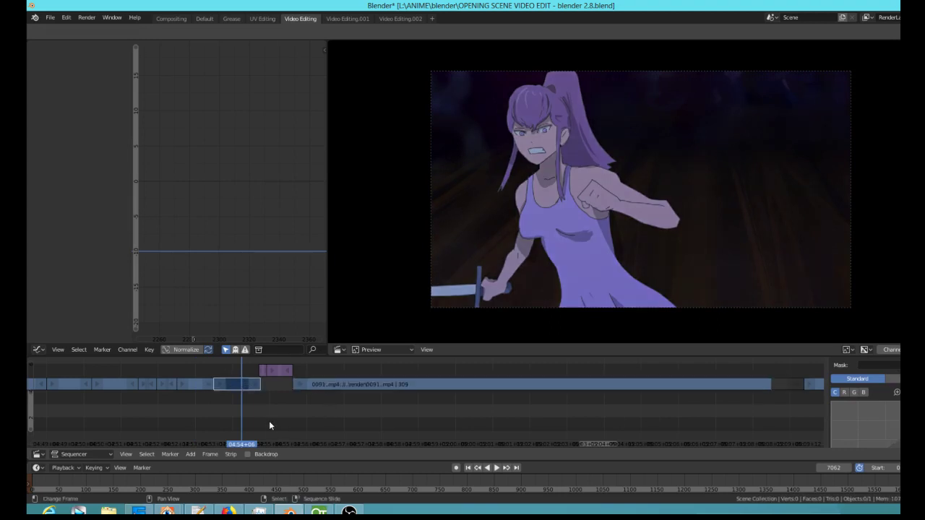
pyautogui.moveTo(392, 419); pyautogui.dragTo(697, 416)
pyautogui.scroll(-5, 686, 419)
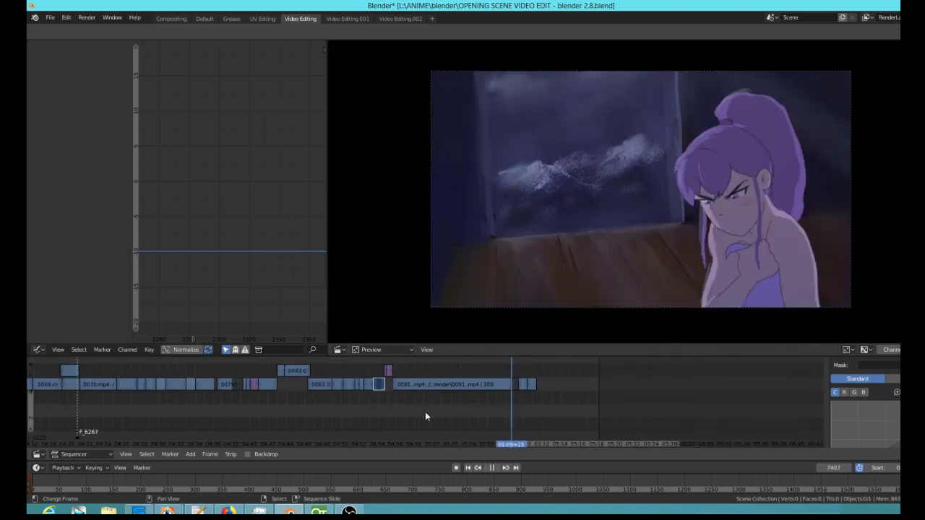
pyautogui.moveTo(425, 411); pyautogui.dragTo(376, 409)
pyautogui.press('space')
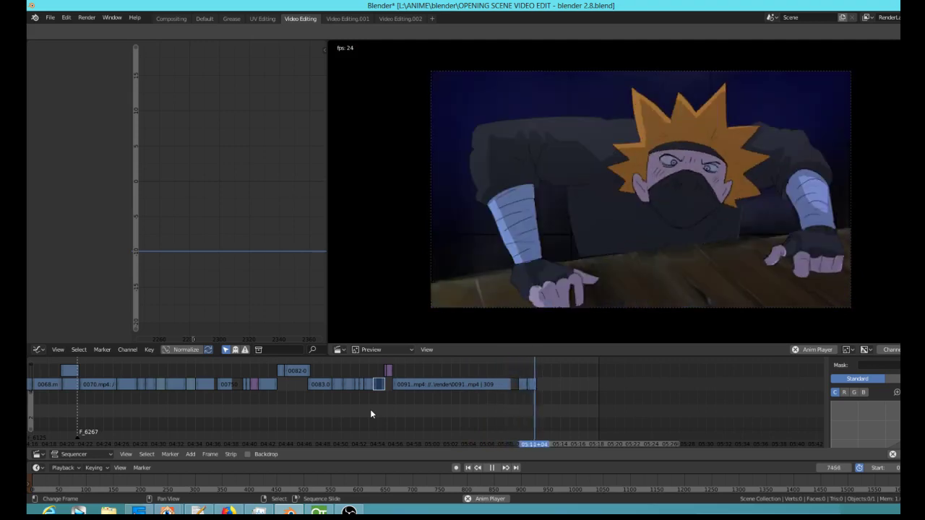
pyautogui.press('space')
# Step: Put the playhead at frame 7464 on the final ninja clip and survey the strip layout of the whole edit
pyautogui.moveTo(526, 408); pyautogui.dragTo(531, 410)
pyautogui.scroll(-3, 541, 411)
pyautogui.scroll(-6, 549, 416)
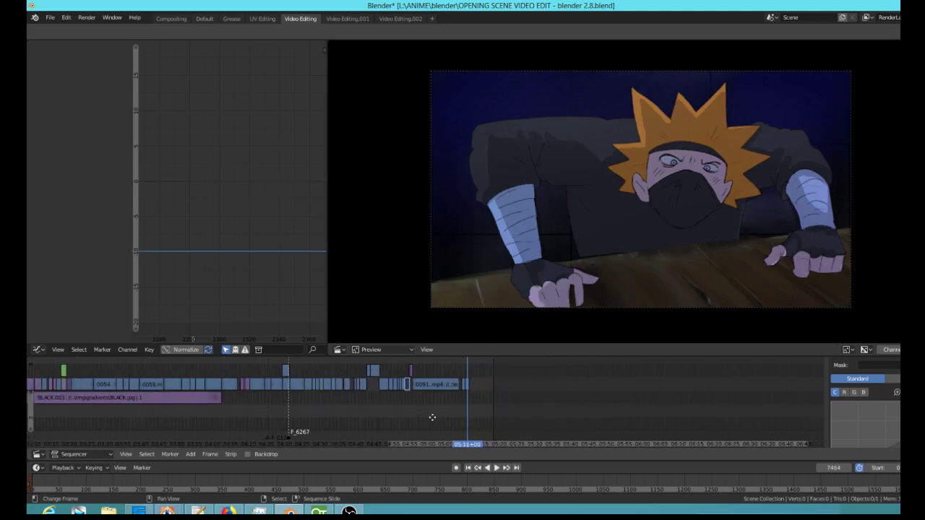
pyautogui.scroll(-3, 609, 416)
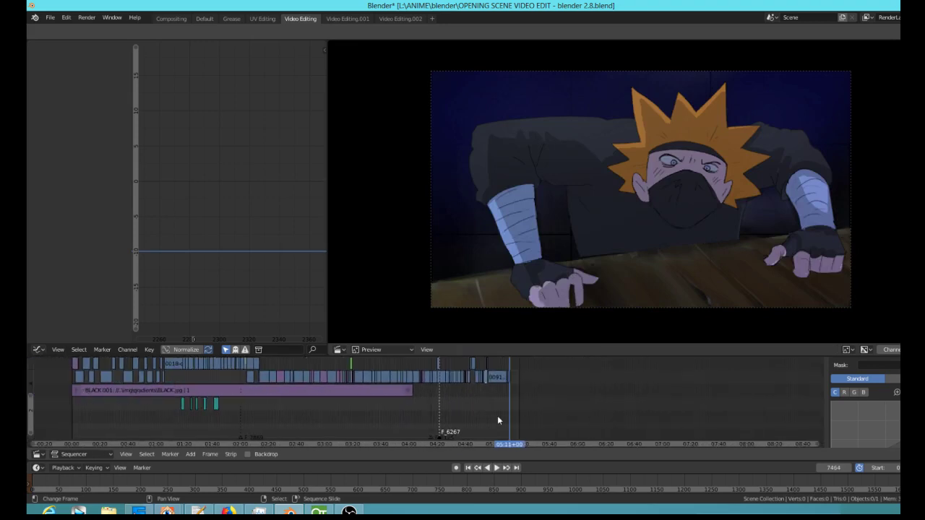
pyautogui.scroll(8, 515, 412)
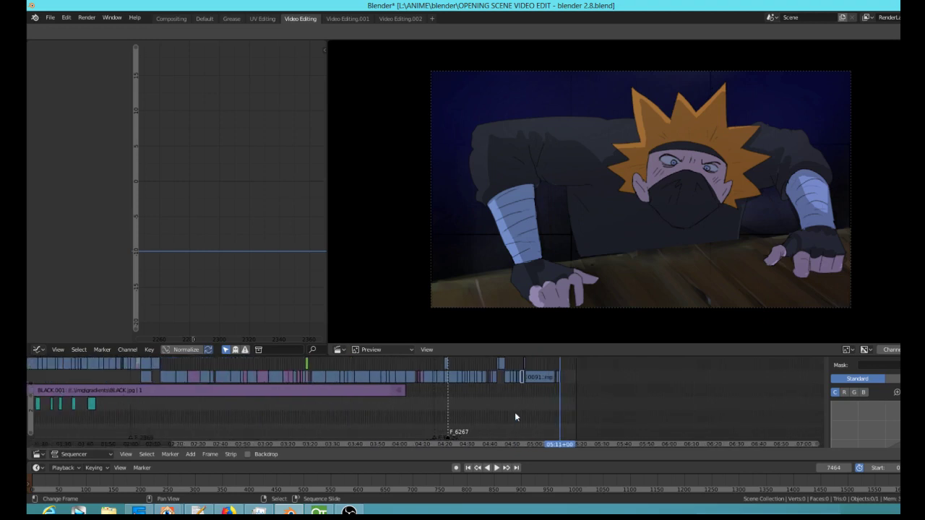
pyautogui.hscroll(5, 564, 425)
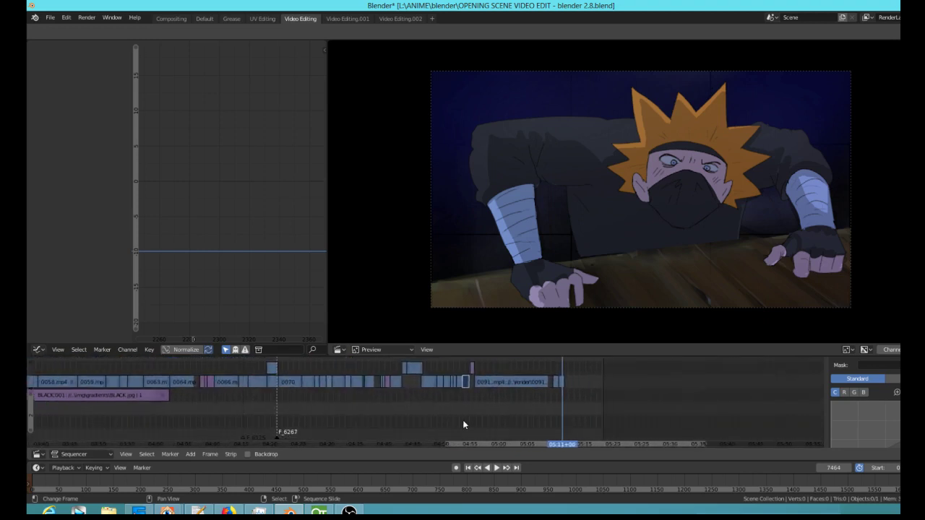